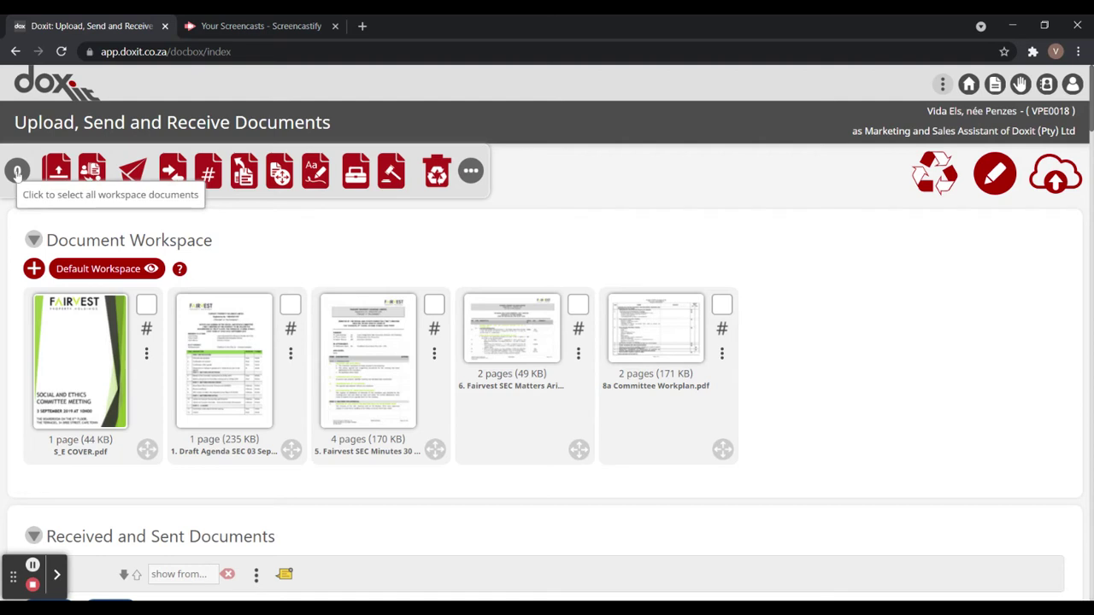
# - Select all workspace documents and start merging them with the subject matter "Demo"
pyautogui.click(17, 172)
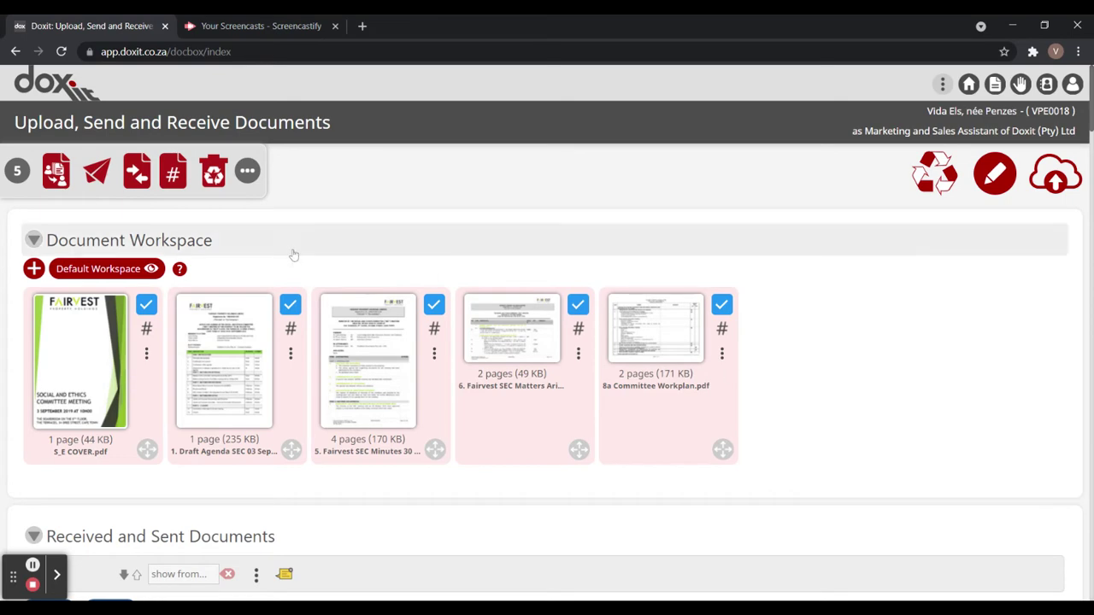
pyautogui.click(137, 172)
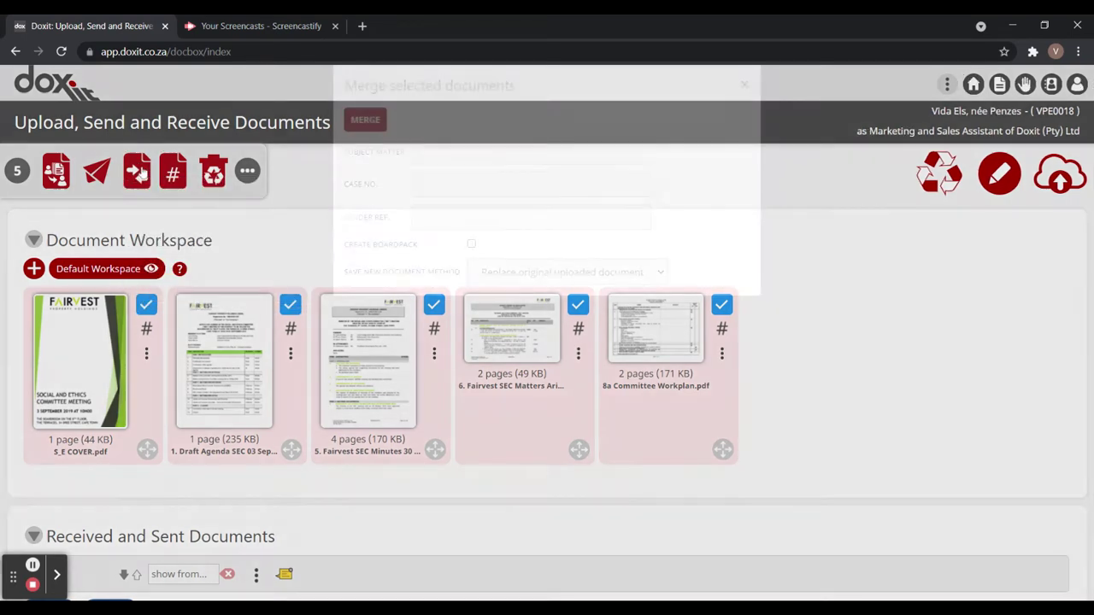
pyautogui.click(420, 151)
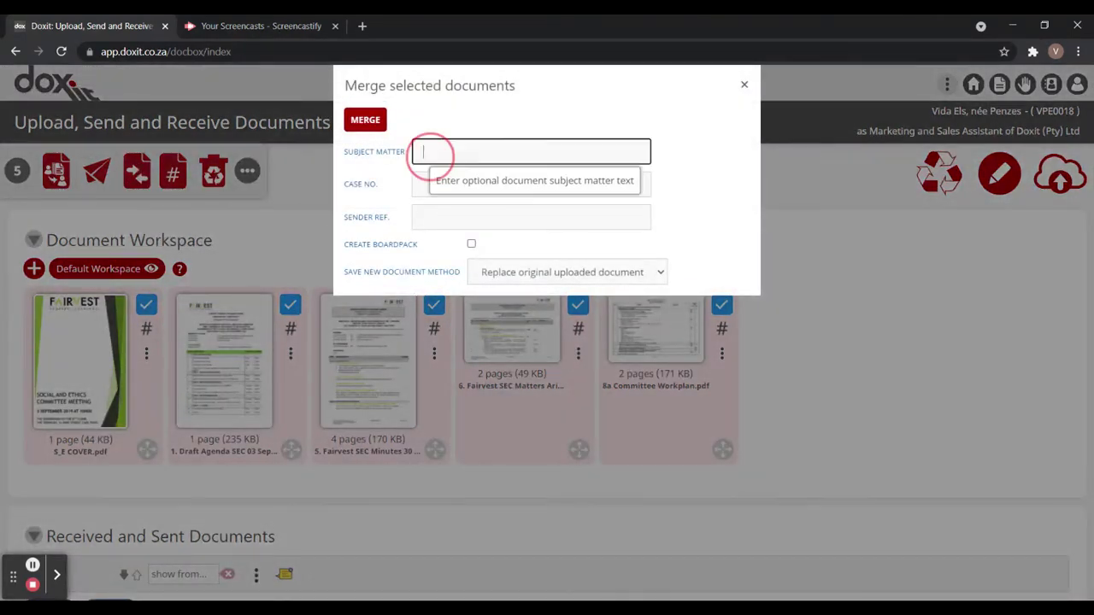
pyautogui.write('Demo')
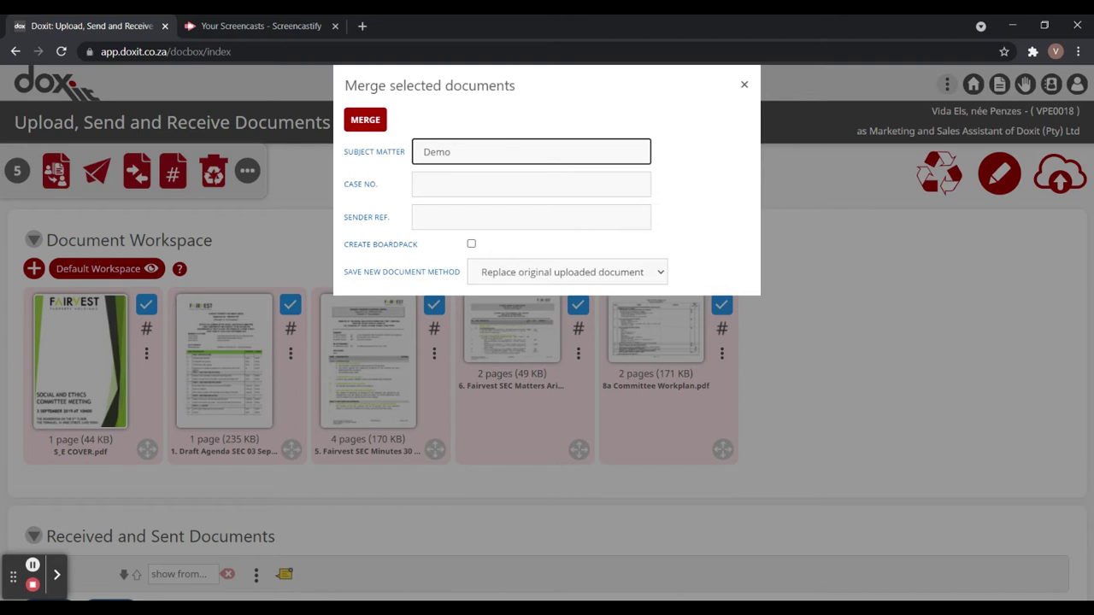
# - Merge the documents as a boardpack titled "Demo 1", using the "Save as new uploaded document" method
pyautogui.click(472, 244)
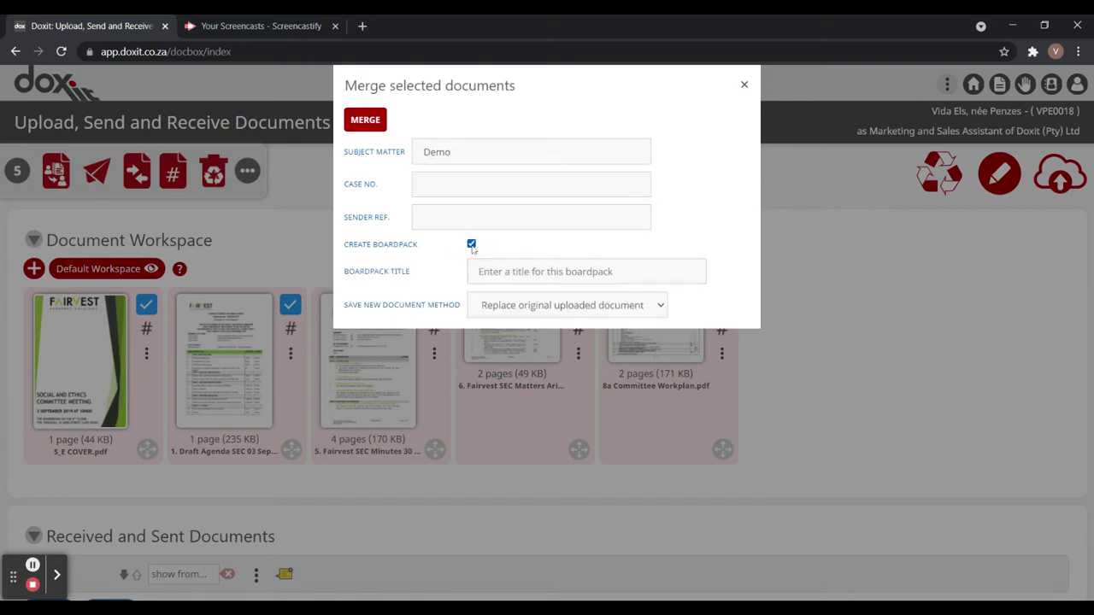
pyautogui.click(513, 272)
pyautogui.write('D')
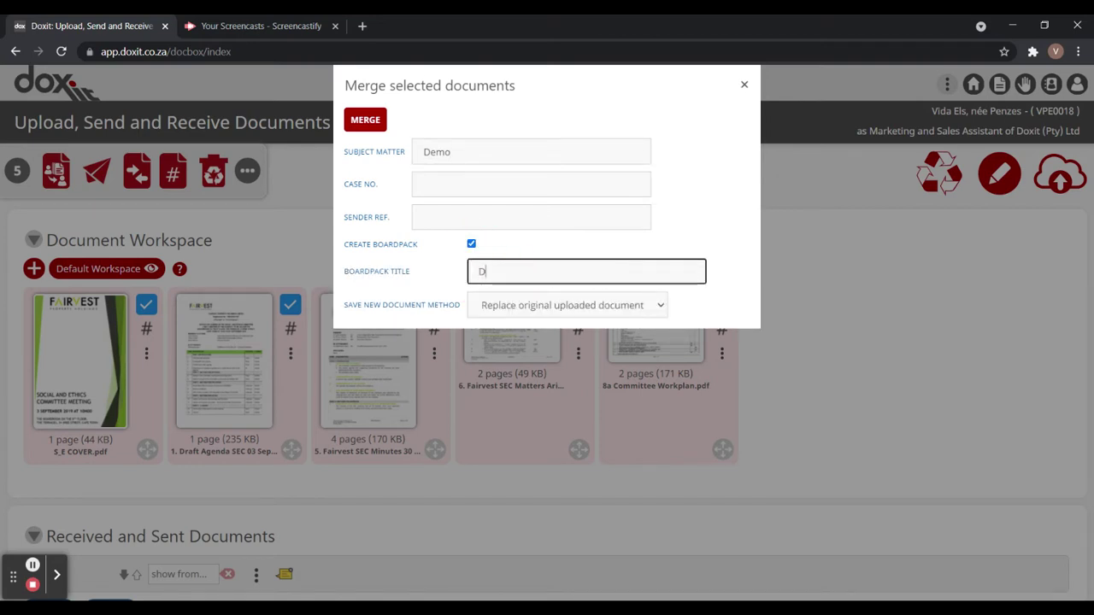
pyautogui.write('emo 1')
pyautogui.click(635, 322)
pyautogui.click(625, 340)
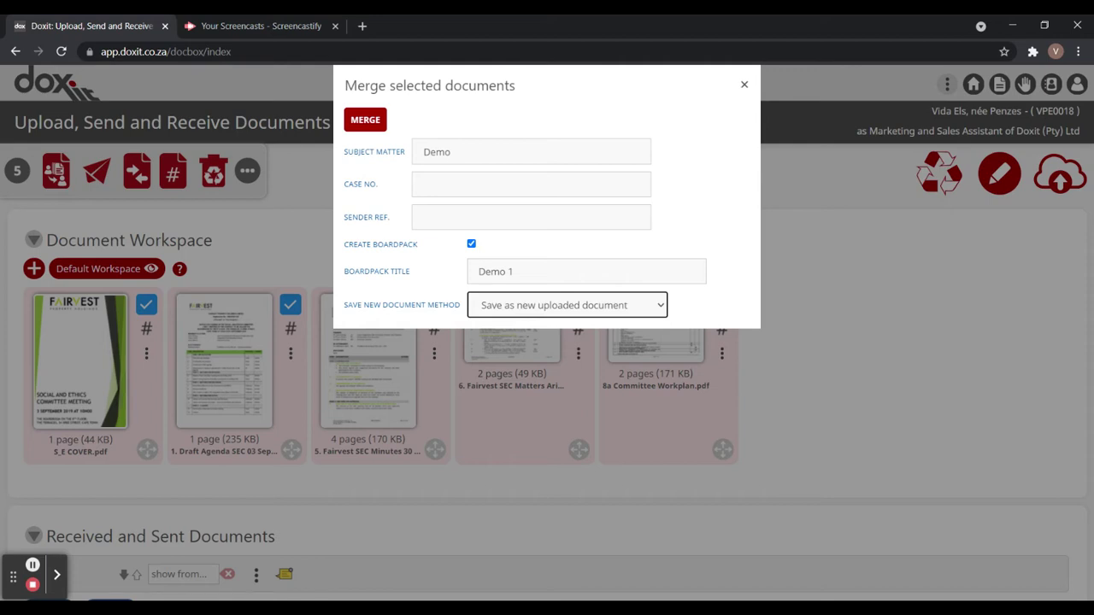
pyautogui.click(364, 119)
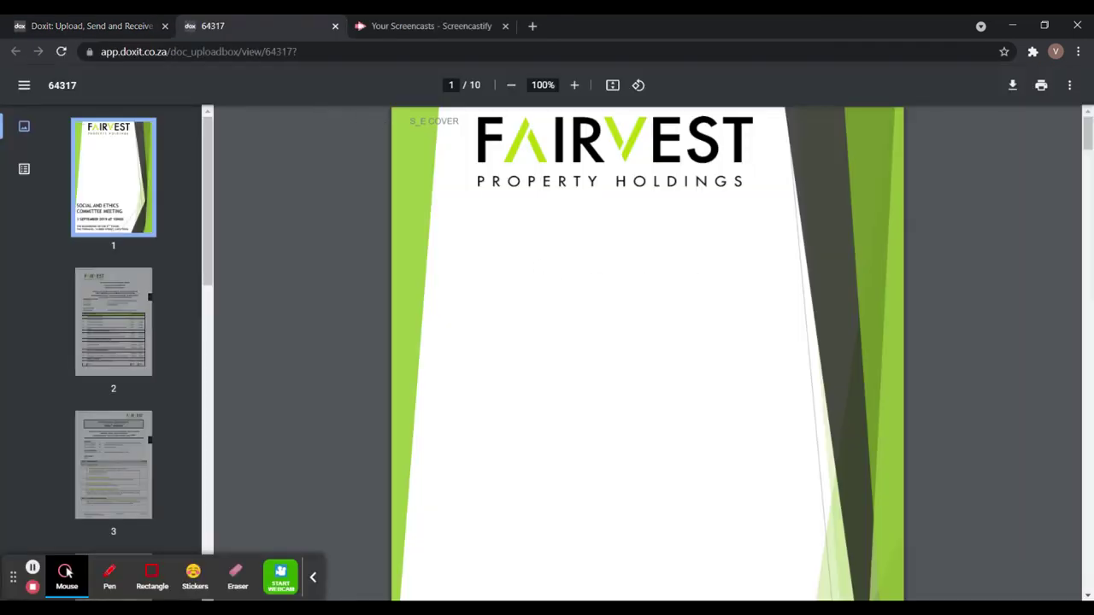
# - Examine the document-name headers, the boardpack title and page-number footers, and the numbered side tabs on the merged PDF's first pages
pyautogui.moveTo(410, 121); pyautogui.dragTo(460, 122)
pyautogui.scroll(-5, 579, 324)
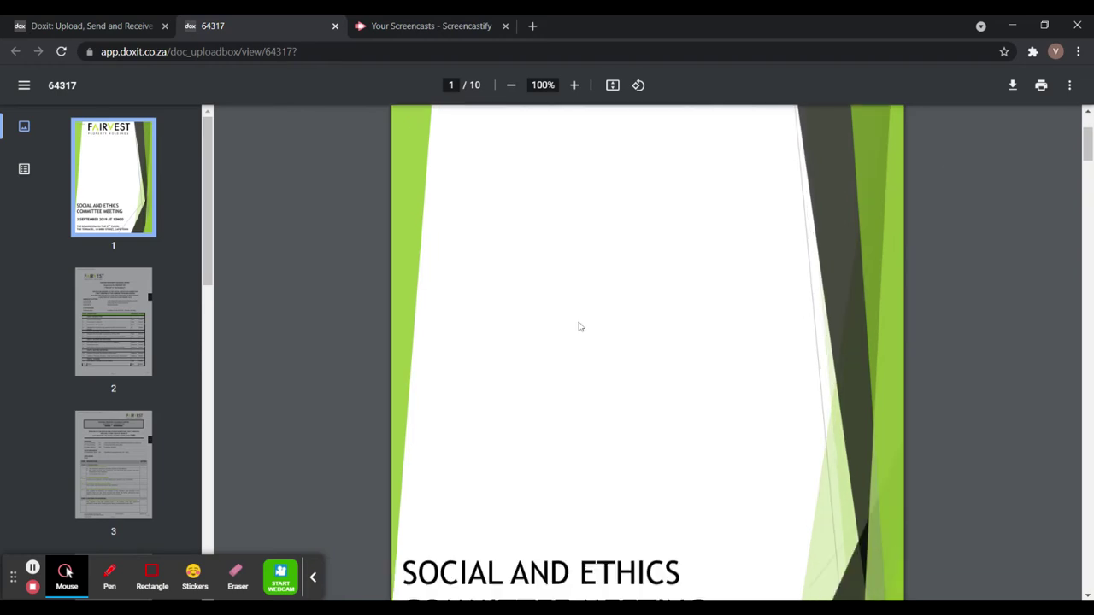
pyautogui.moveTo(633, 335); pyautogui.dragTo(662, 335)
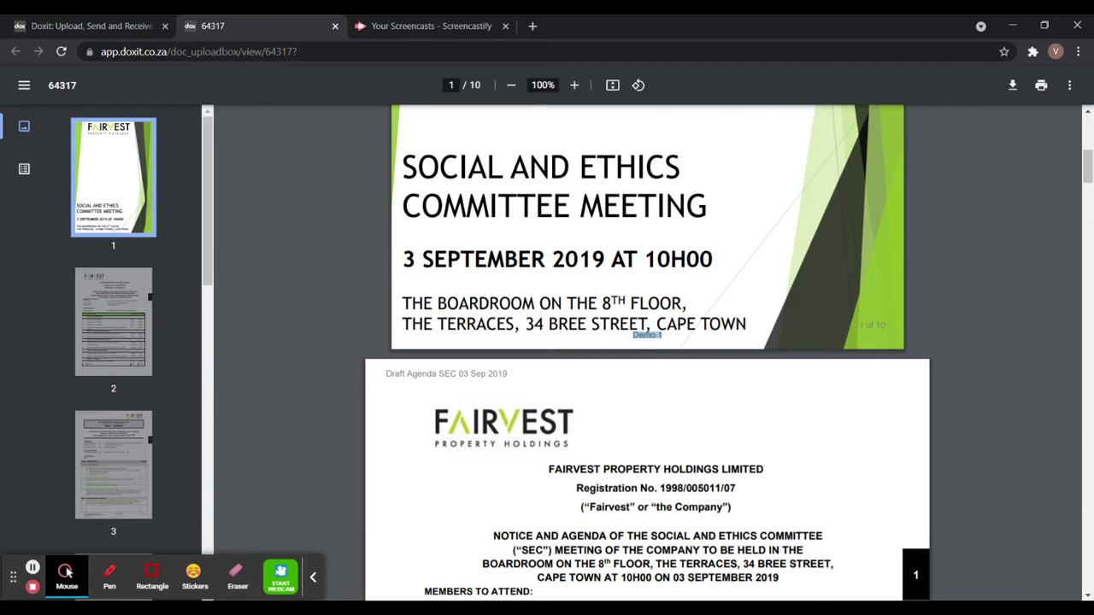
pyautogui.moveTo(387, 374); pyautogui.dragTo(508, 374)
pyautogui.scroll(-2, 969, 354)
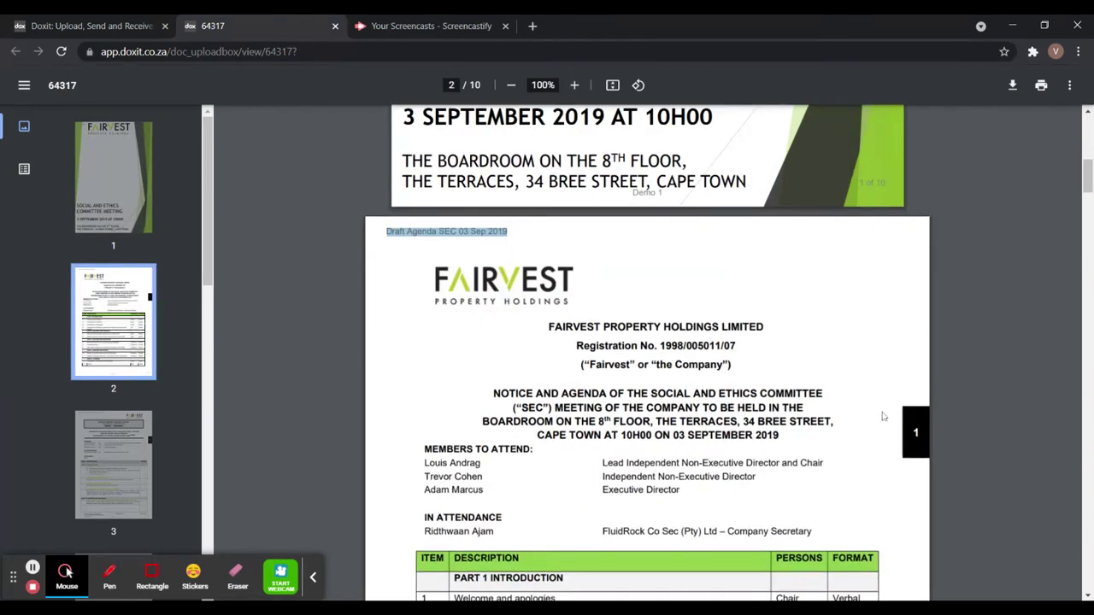
pyautogui.scroll(-7, 712, 286)
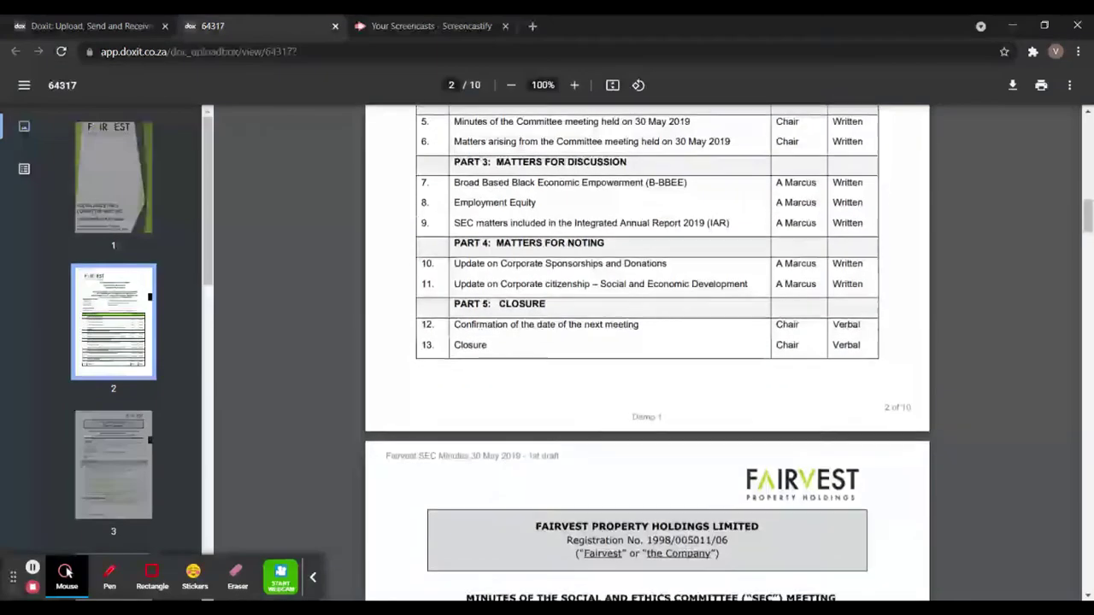
pyautogui.scroll(-2, 647, 342)
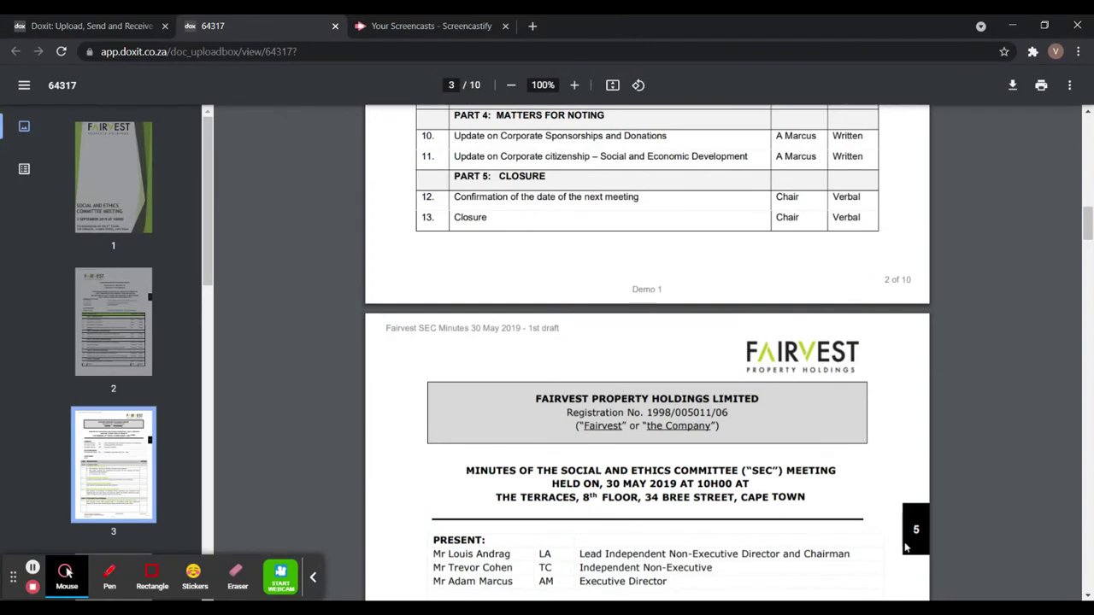
pyautogui.scroll(-1, 960, 534)
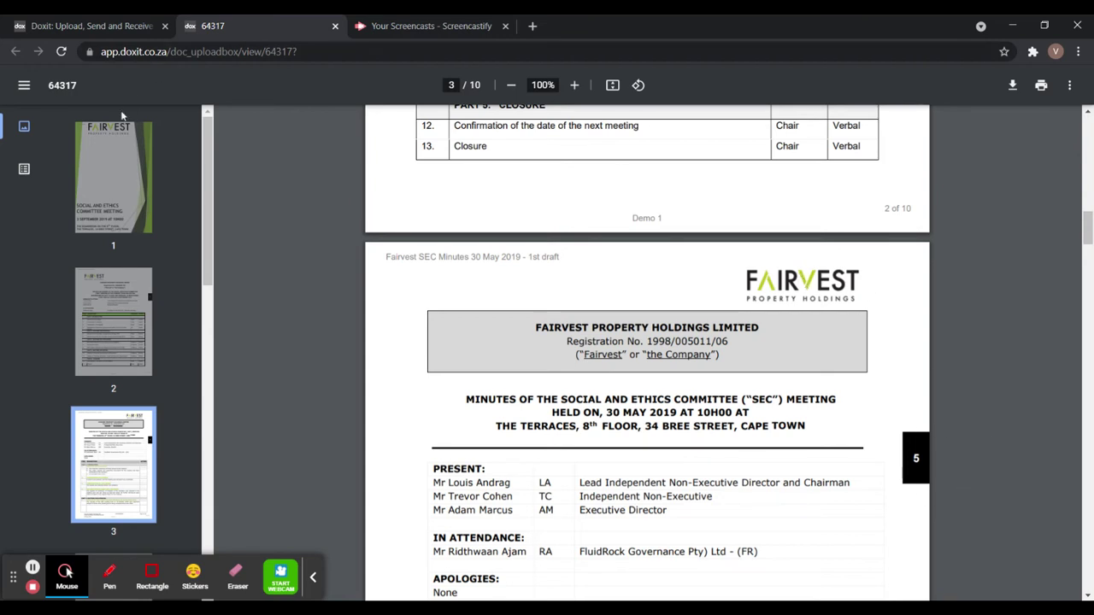
# - Expand the PDF's Boardpack bookmarks, visit the Draft Agenda and SEC Minutes entries, and return to the document workspace
pyautogui.click(23, 173)
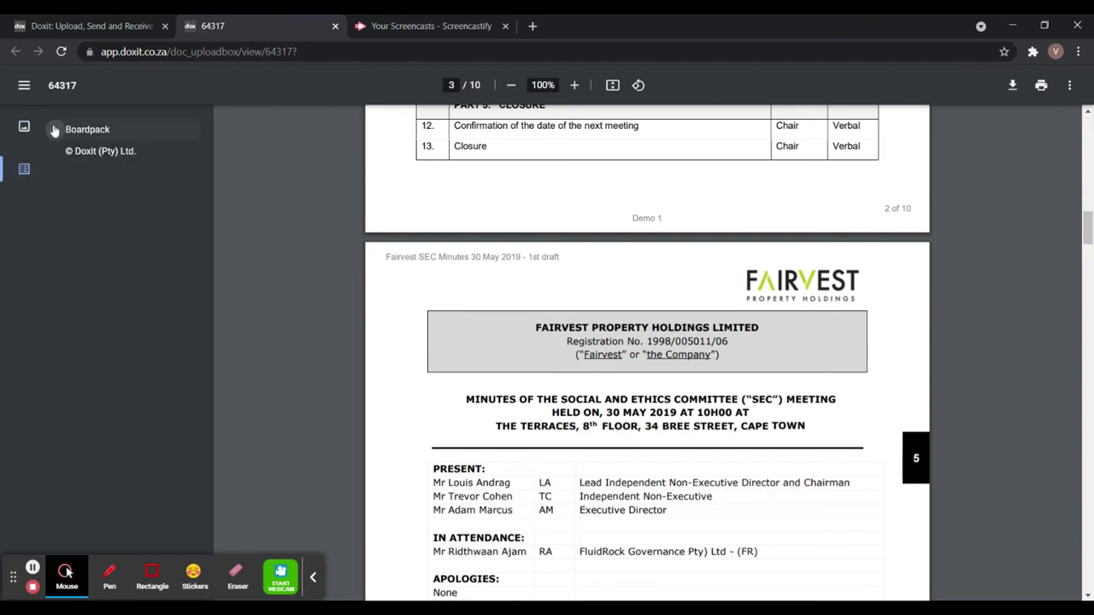
pyautogui.click(54, 130)
pyautogui.click(69, 172)
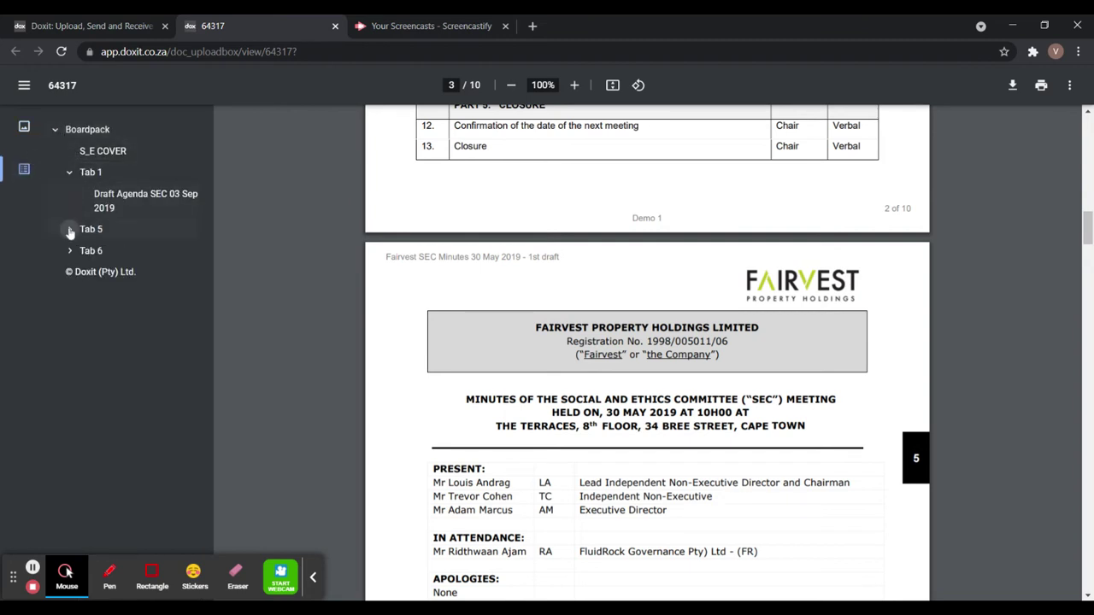
pyautogui.click(69, 236)
pyautogui.click(70, 286)
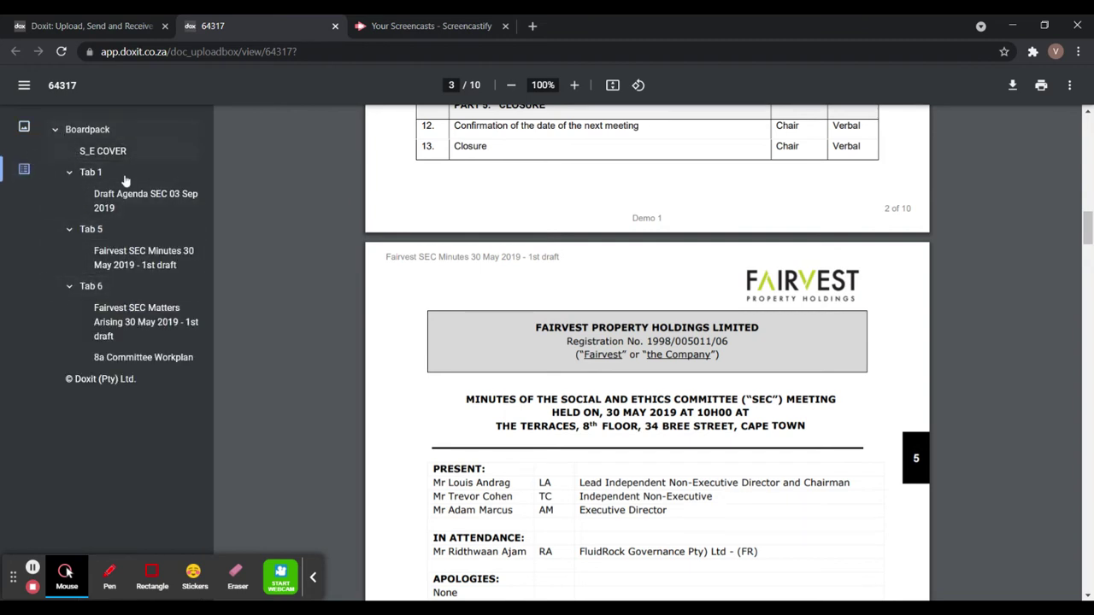
pyautogui.click(120, 204)
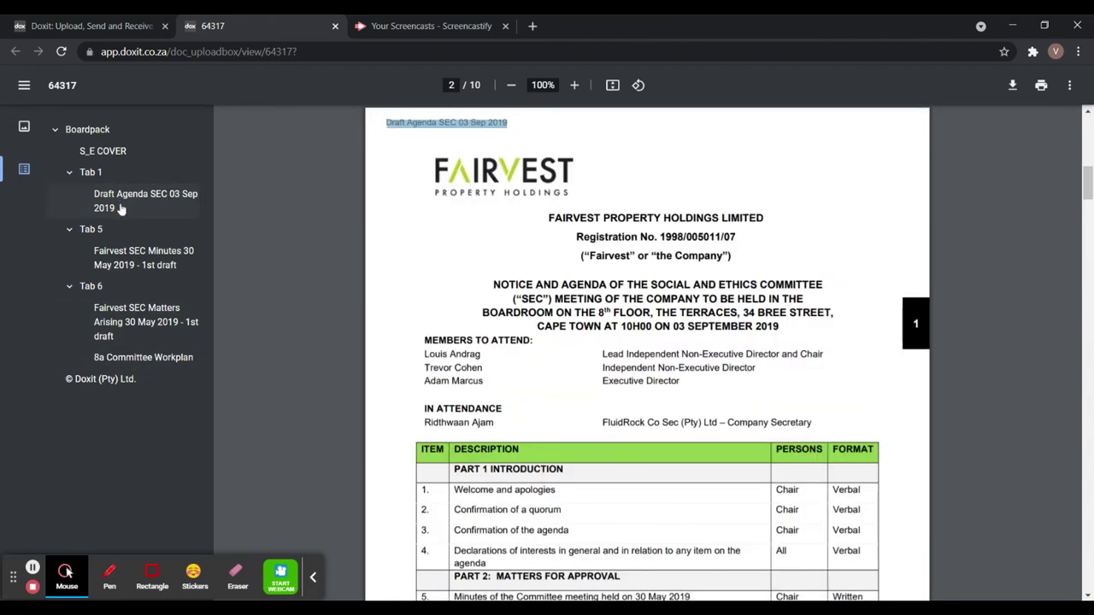
pyautogui.click(130, 257)
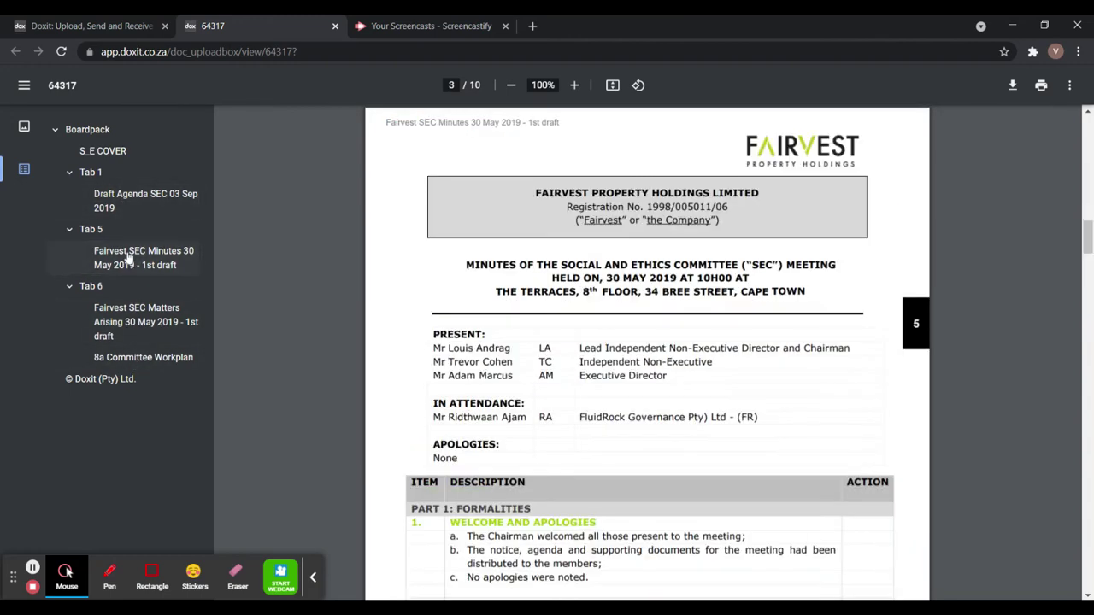
pyautogui.click(335, 27)
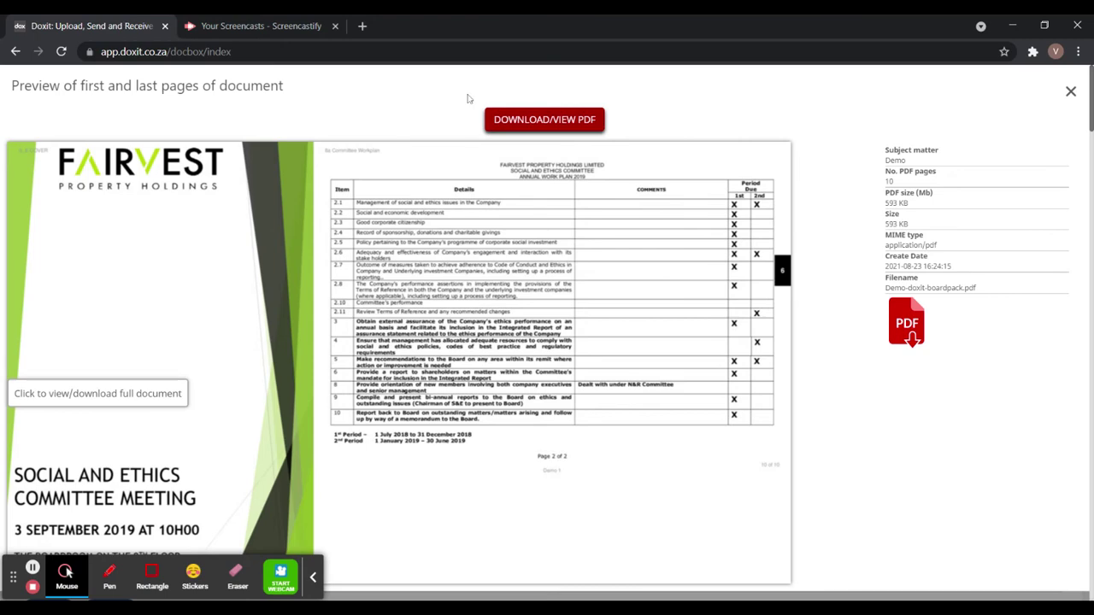
pyautogui.click(1069, 91)
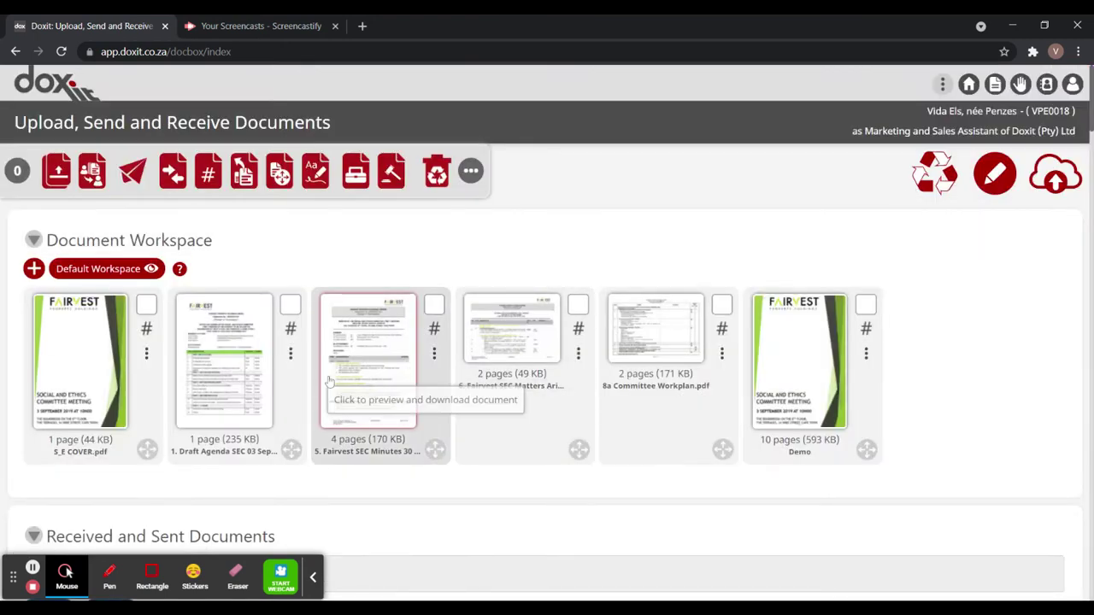
# - Remove the full stop after the leading number in the subject matters of the Draft Agenda and Fairvest SEC Minutes documents
pyautogui.click(290, 353)
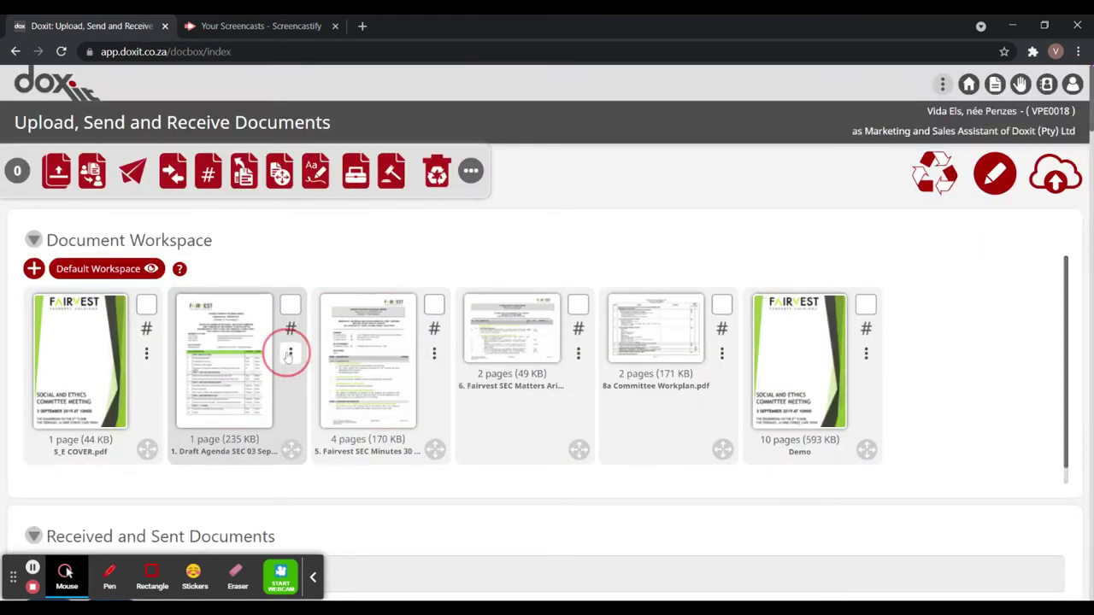
pyautogui.click(318, 424)
pyautogui.click(193, 416)
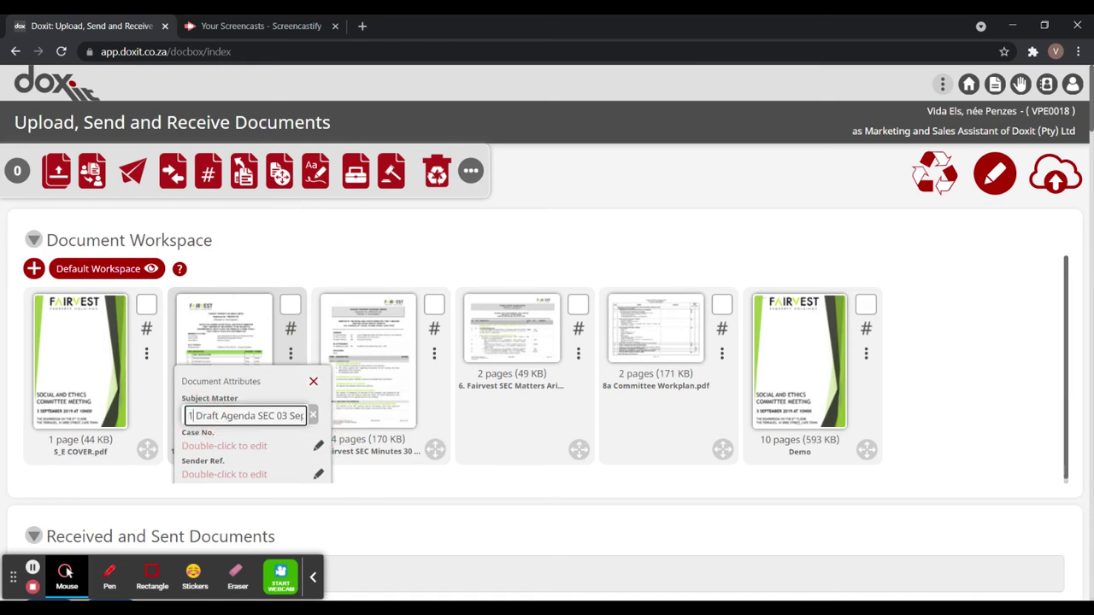
pyautogui.click(434, 353)
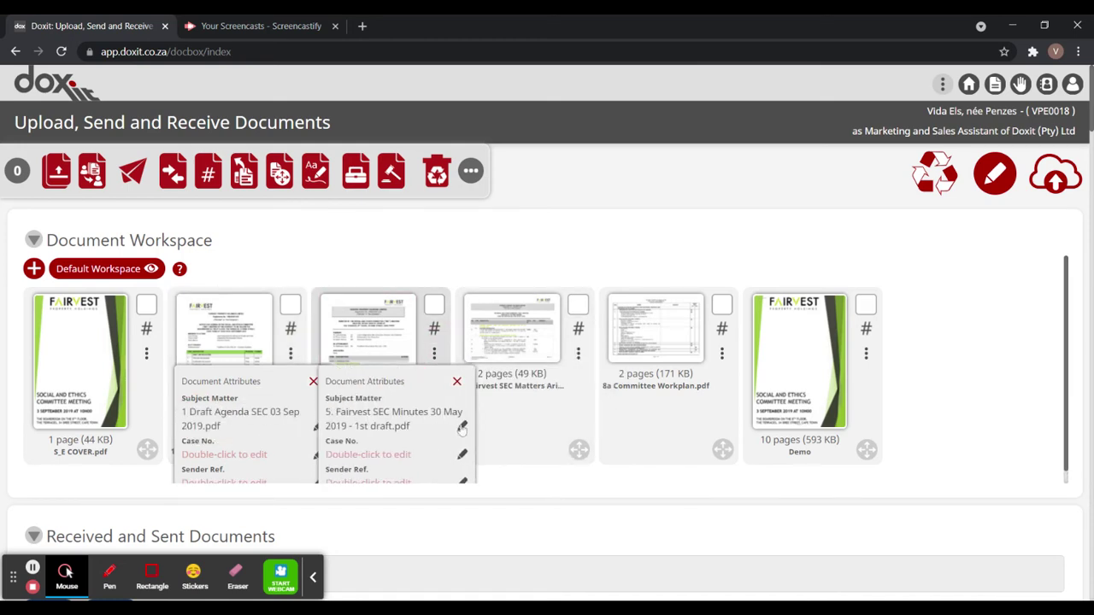
pyautogui.click(462, 426)
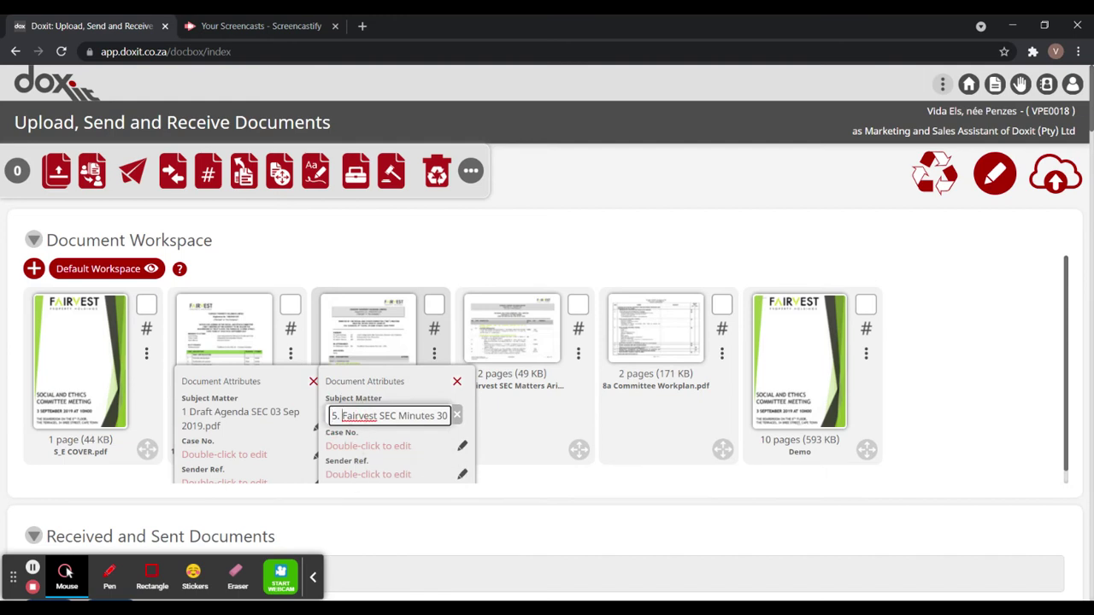
pyautogui.press('BackSpace')
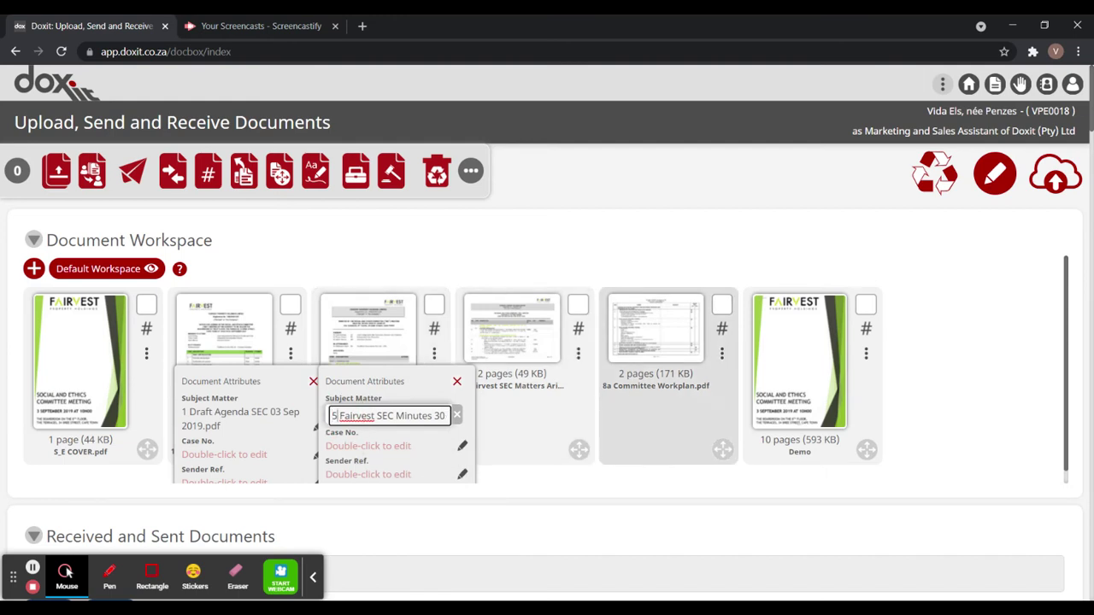
# - Remove the full stop after the 6 in the Fairvest SEC Matters Arising subject matter and close all open document attributes
pyautogui.click(579, 353)
pyautogui.click(606, 426)
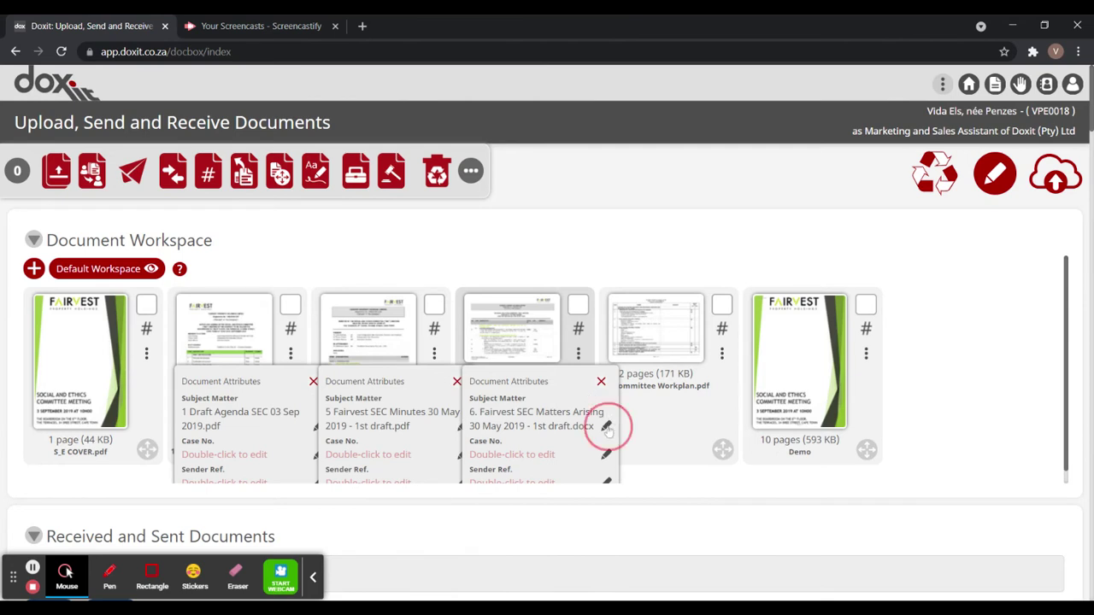
pyautogui.press('BackSpace')
pyautogui.click(601, 381)
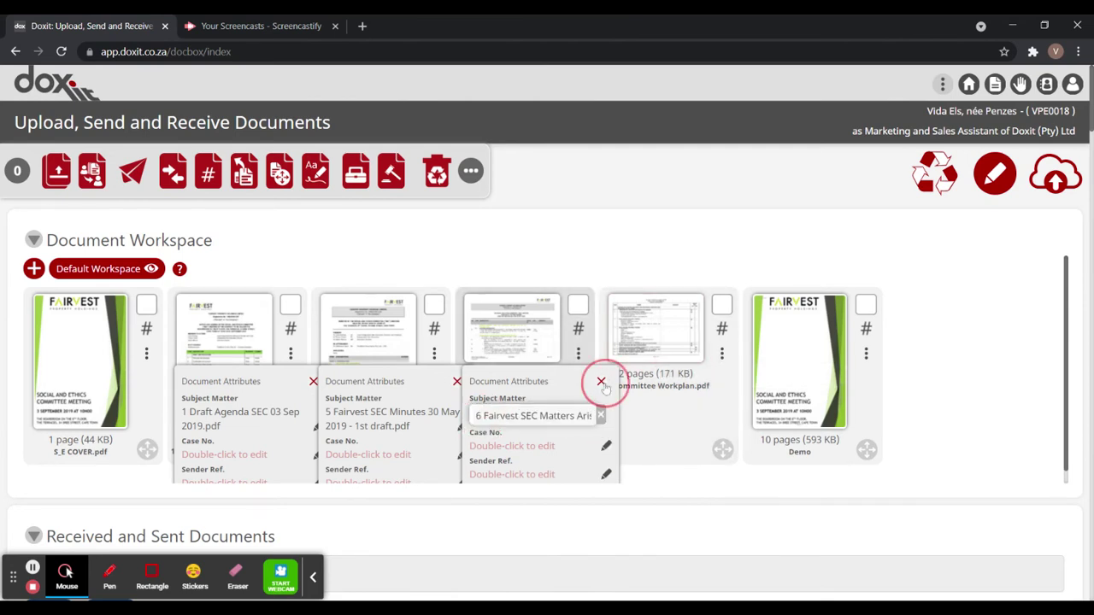
pyautogui.click(456, 381)
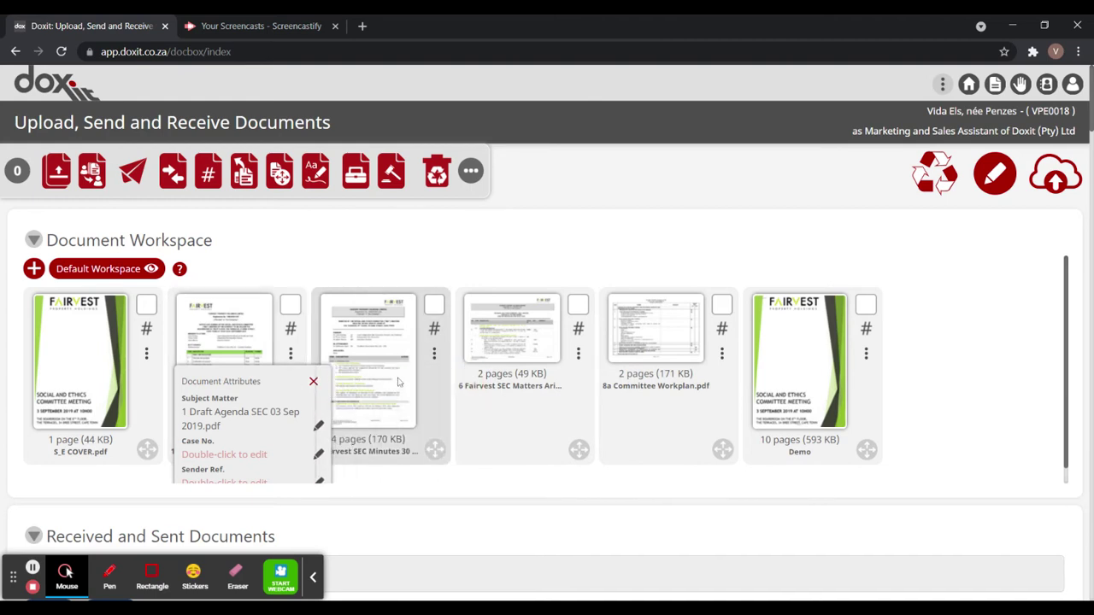
pyautogui.click(312, 383)
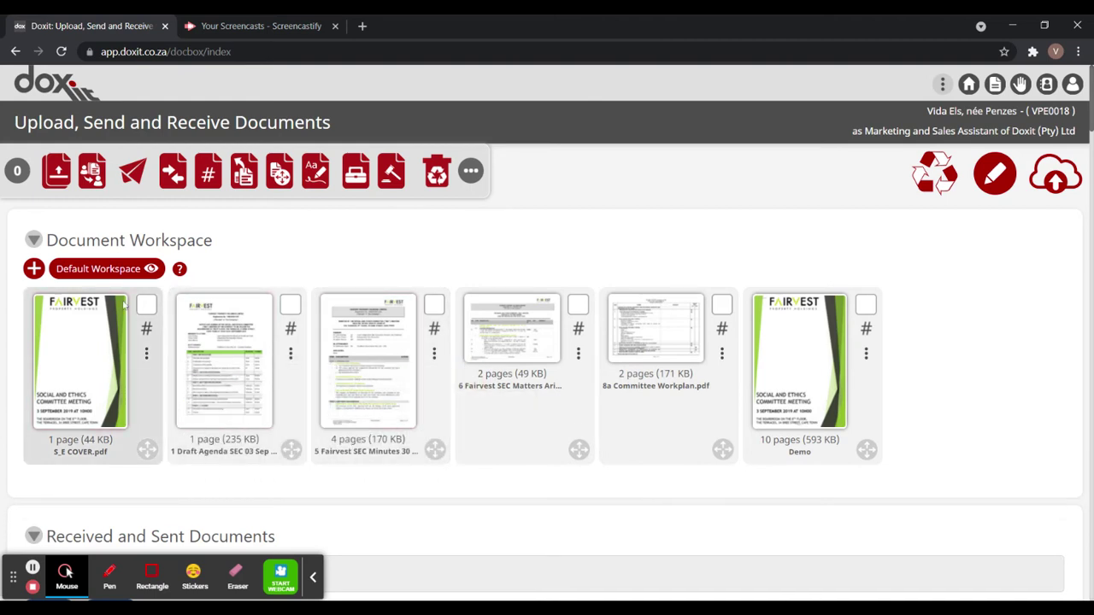
# - Select every workspace document except the merged Demo boardpack
pyautogui.click(15, 169)
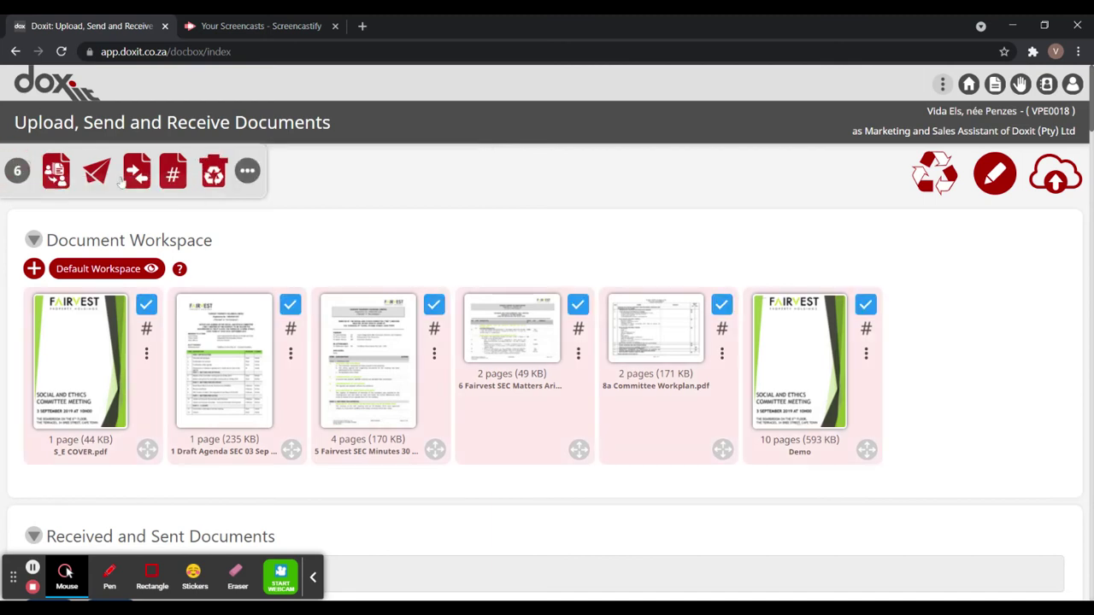
pyautogui.click(846, 369)
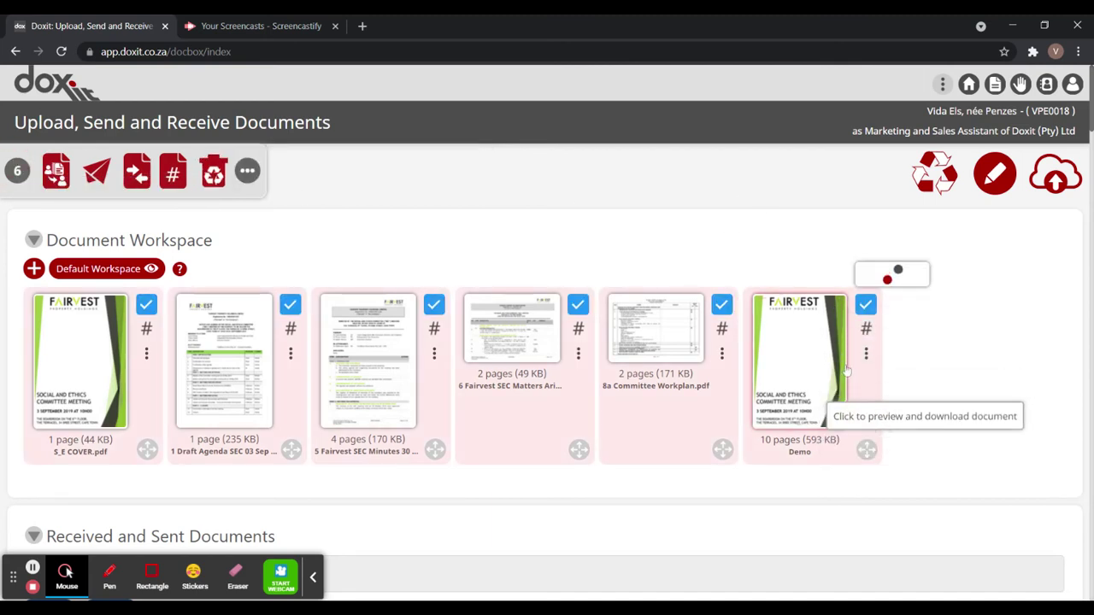
pyautogui.click(866, 305)
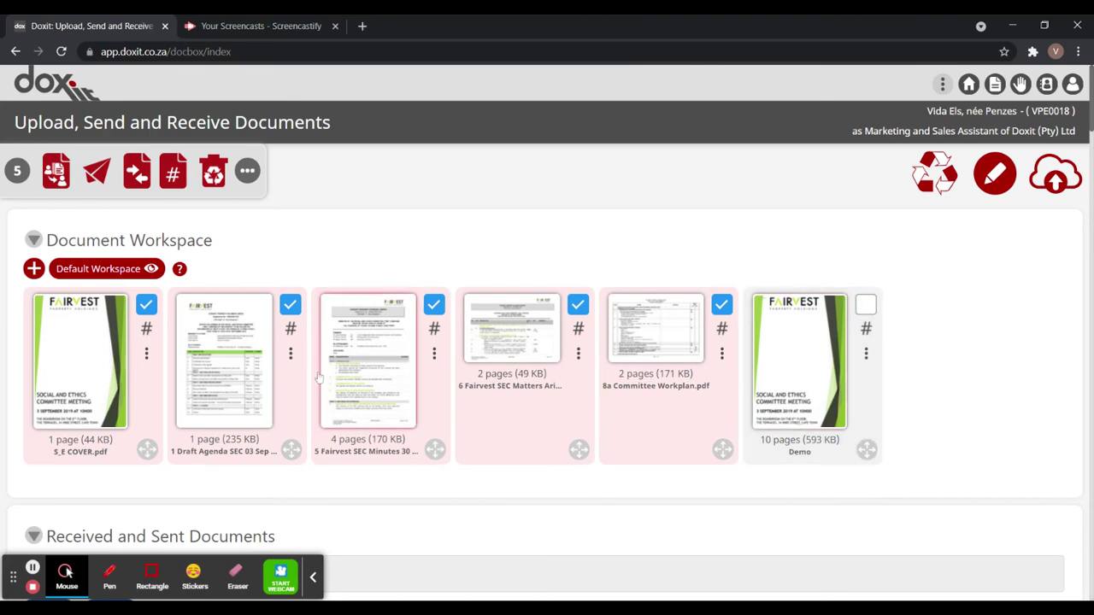
# - Start merging the selected documents and enter Demo 2 as the merged document's subject matter
pyautogui.click(136, 169)
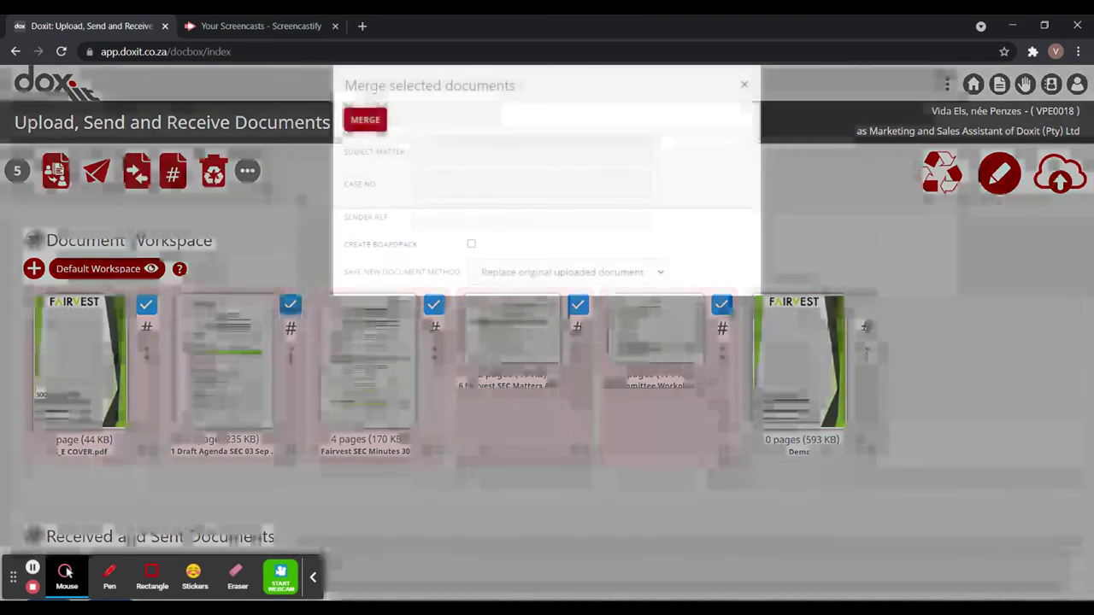
pyautogui.click(423, 152)
pyautogui.write('D')
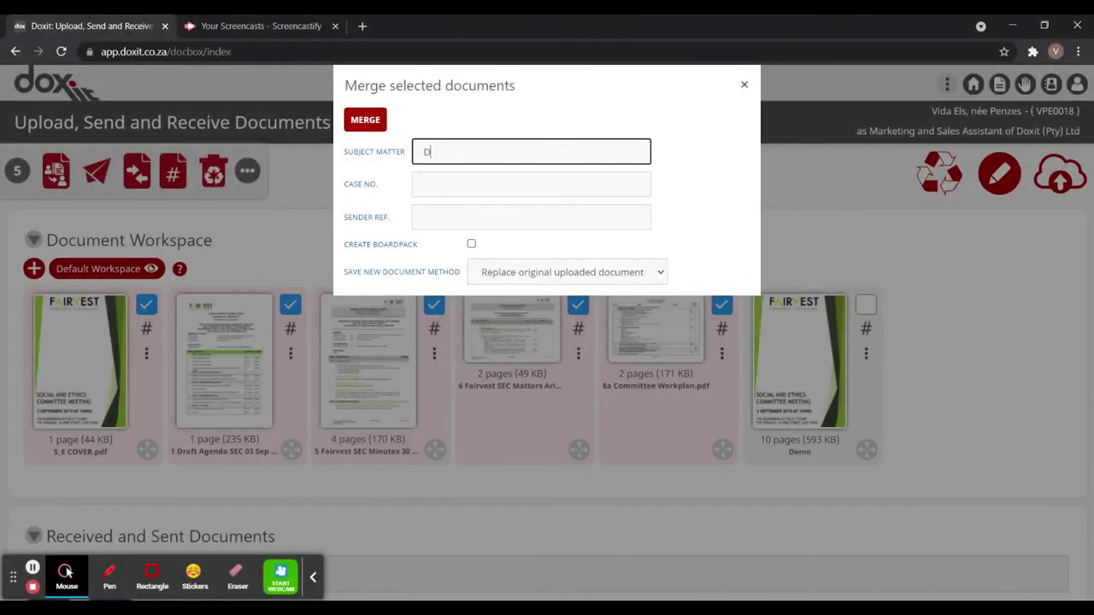
pyautogui.write('emon n2')
pyautogui.press('BackSpace')
pyautogui.press('BackSpace')
pyautogui.write('2')
pyautogui.click(450, 151)
pyautogui.press('Delete')
# - Merge the documents as a boardpack titled Demo 2, using the Save as new uploaded document method
pyautogui.click(535, 272)
pyautogui.write('Demo 2')
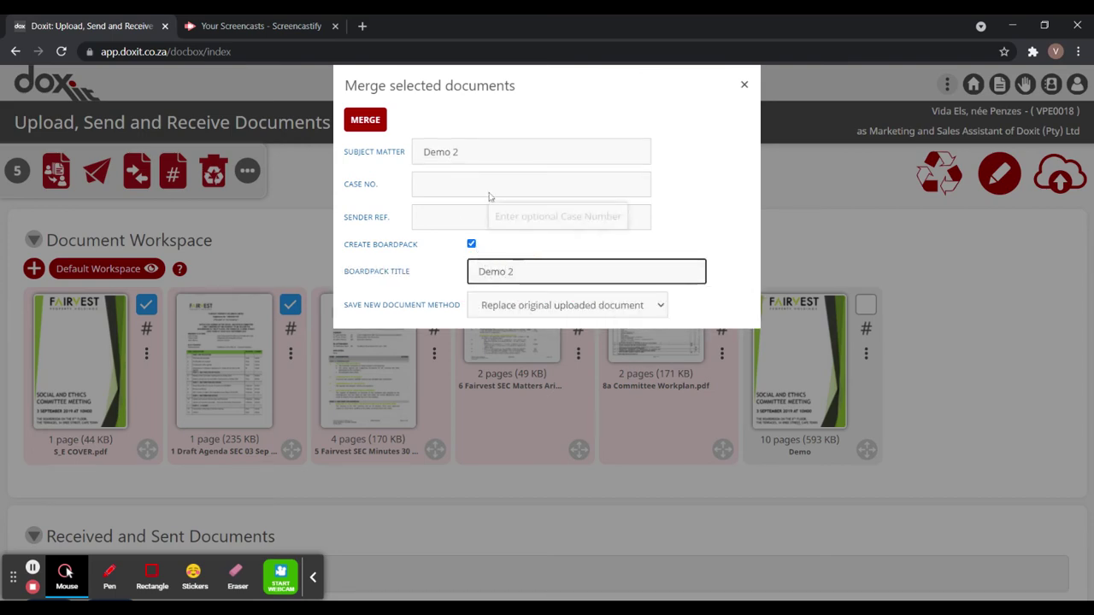
pyautogui.moveTo(509, 318)
pyautogui.click(552, 374)
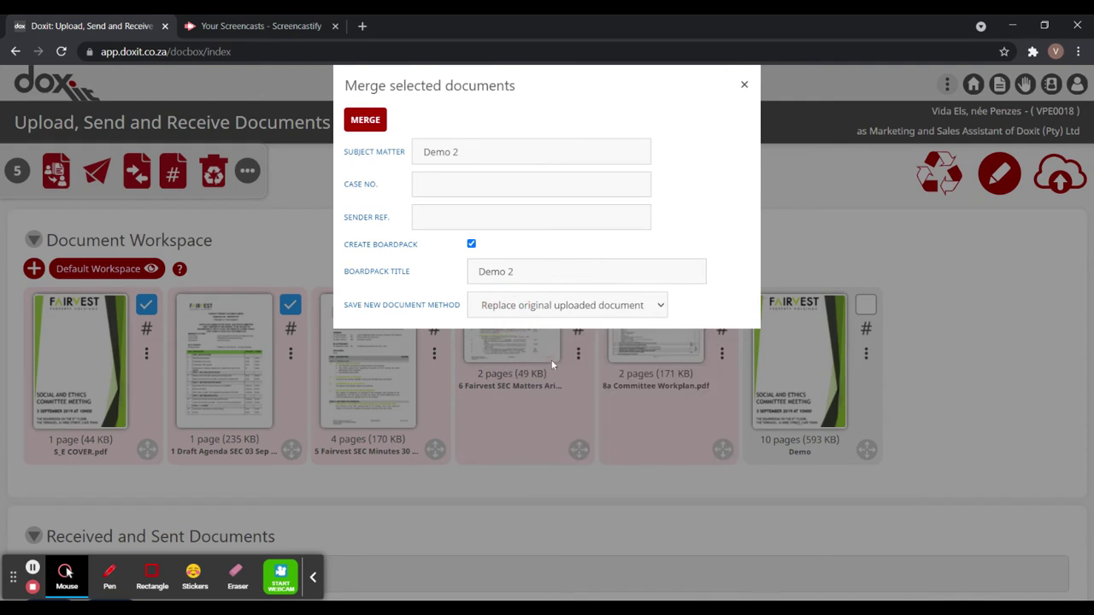
pyautogui.click(552, 365)
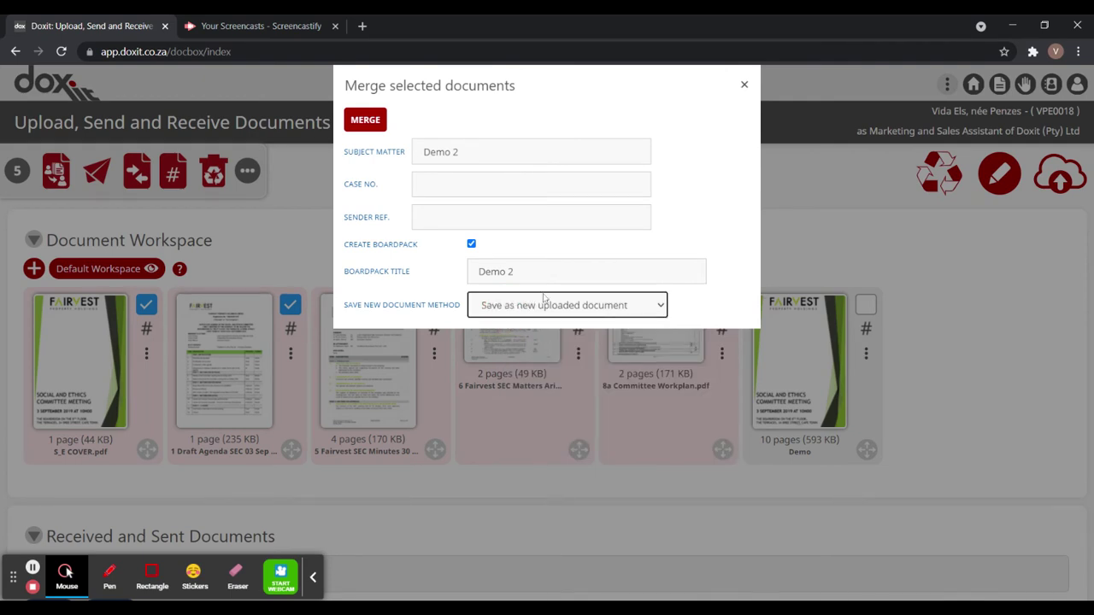
pyautogui.click(360, 121)
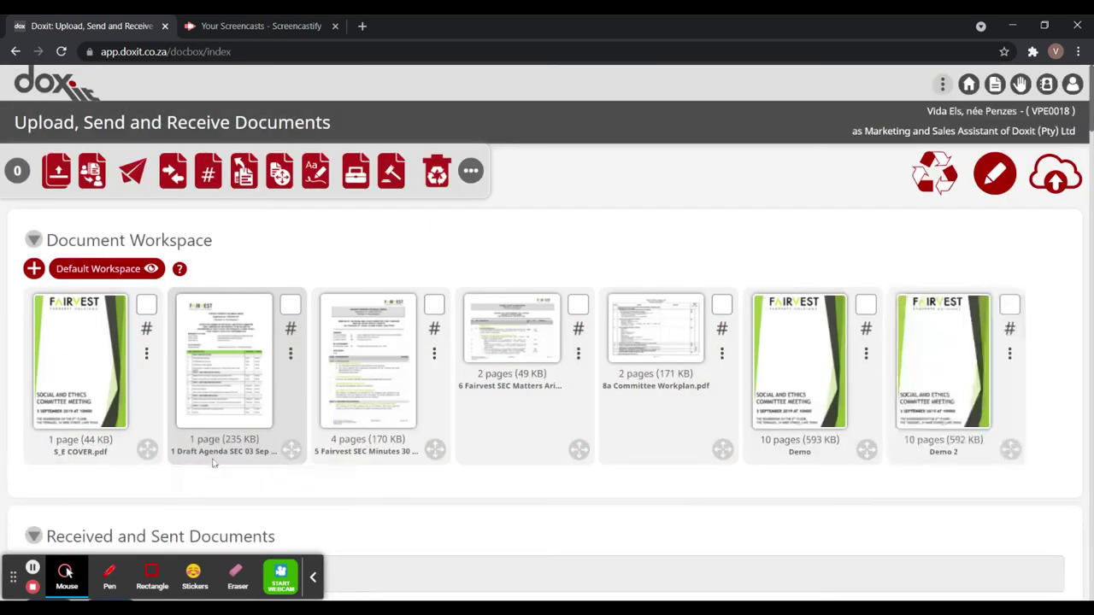
# - Open the Demo 2 PDF and examine the document name at the head of its pages through to Matters Arising
pyautogui.click(928, 330)
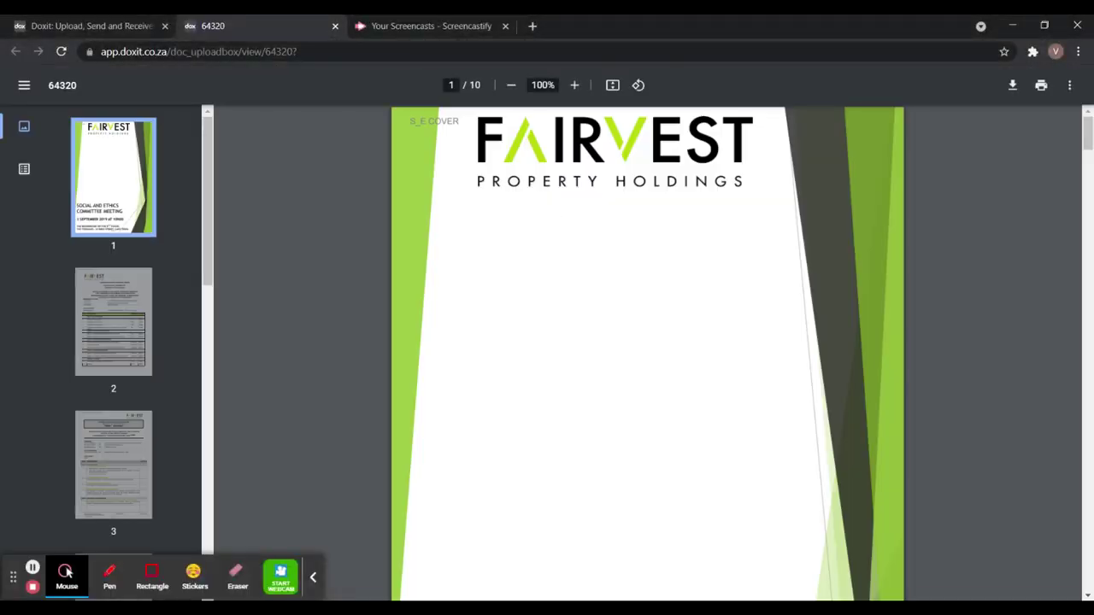
pyautogui.scroll(-6, 647, 353)
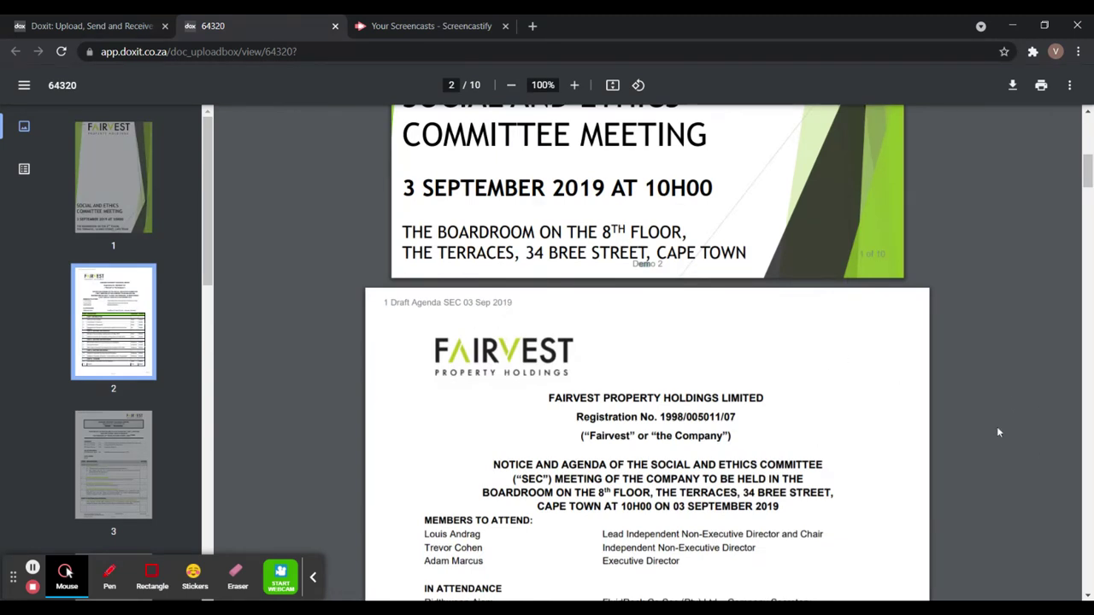
pyautogui.scroll(-2, 956, 352)
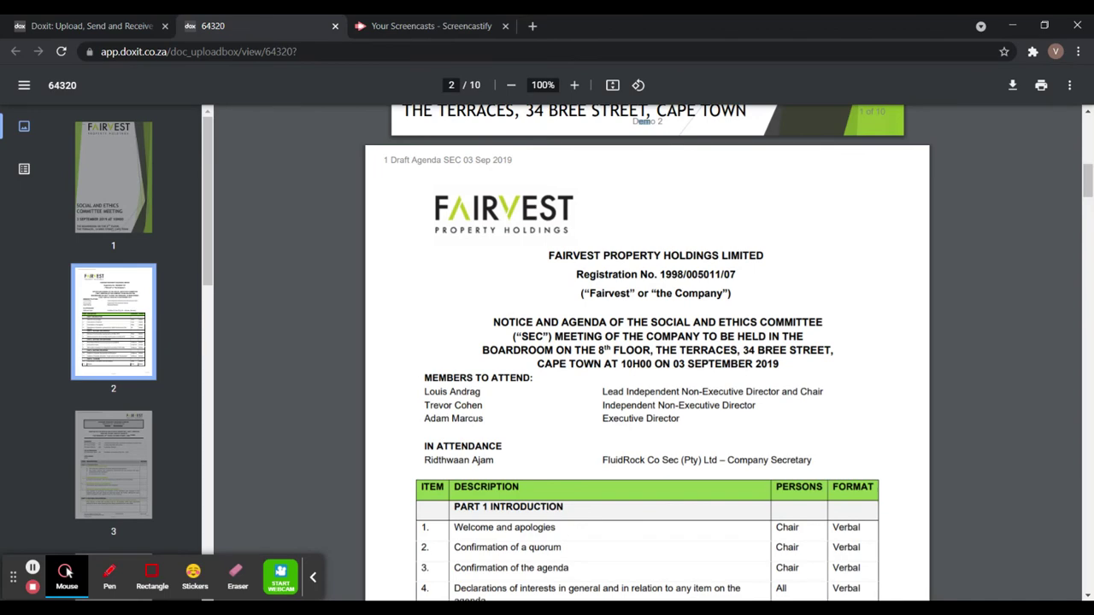
pyautogui.scroll(-8, 647, 350)
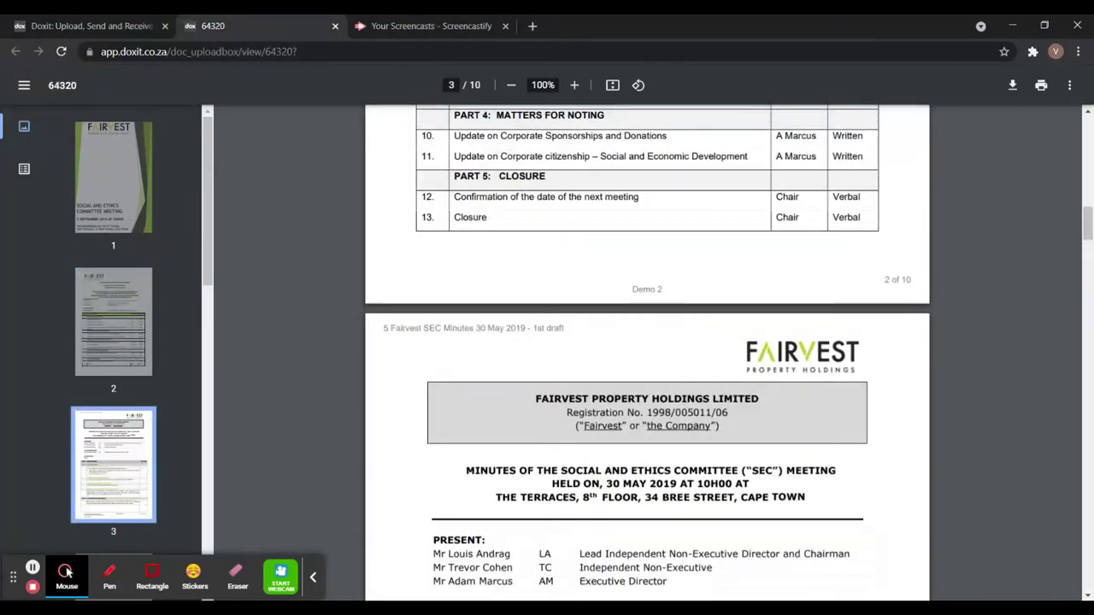
pyautogui.scroll(-10, 544, 316)
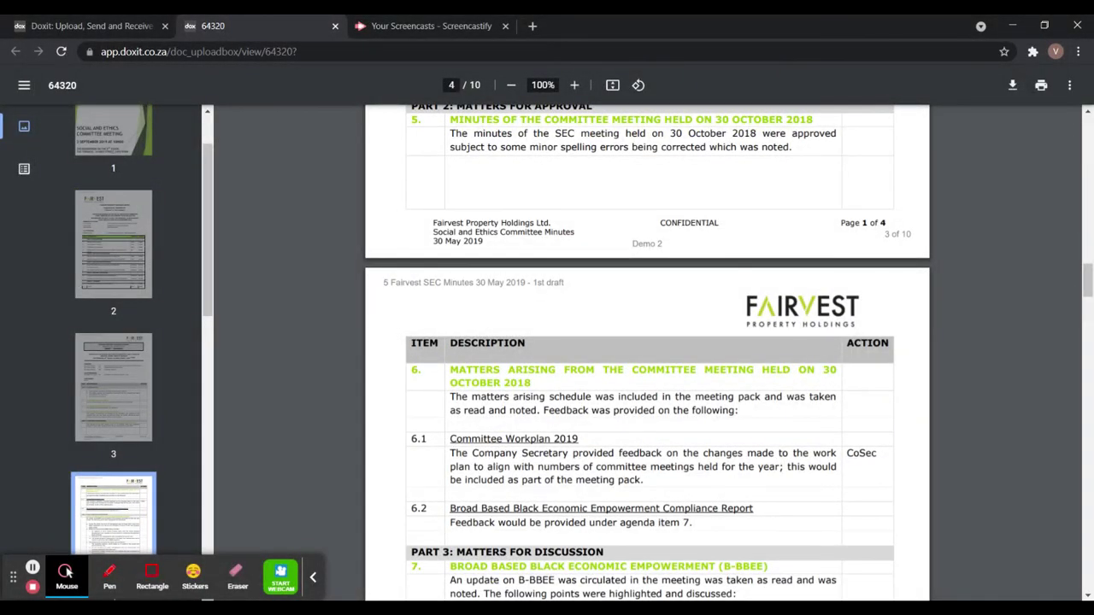
pyautogui.scroll(-10, 419, 282)
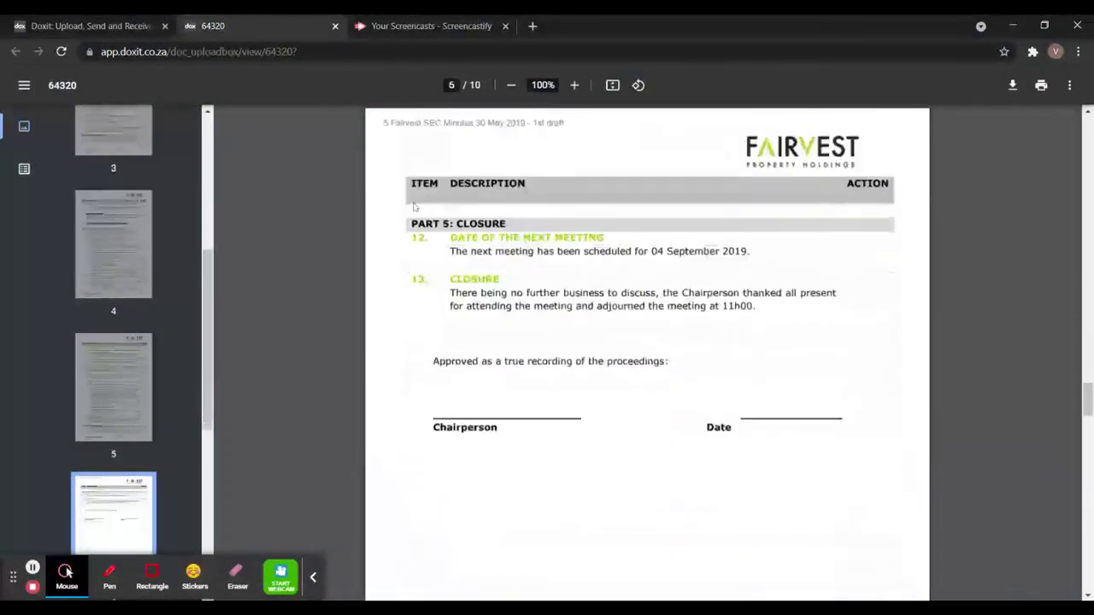
pyautogui.scroll(-8, 419, 205)
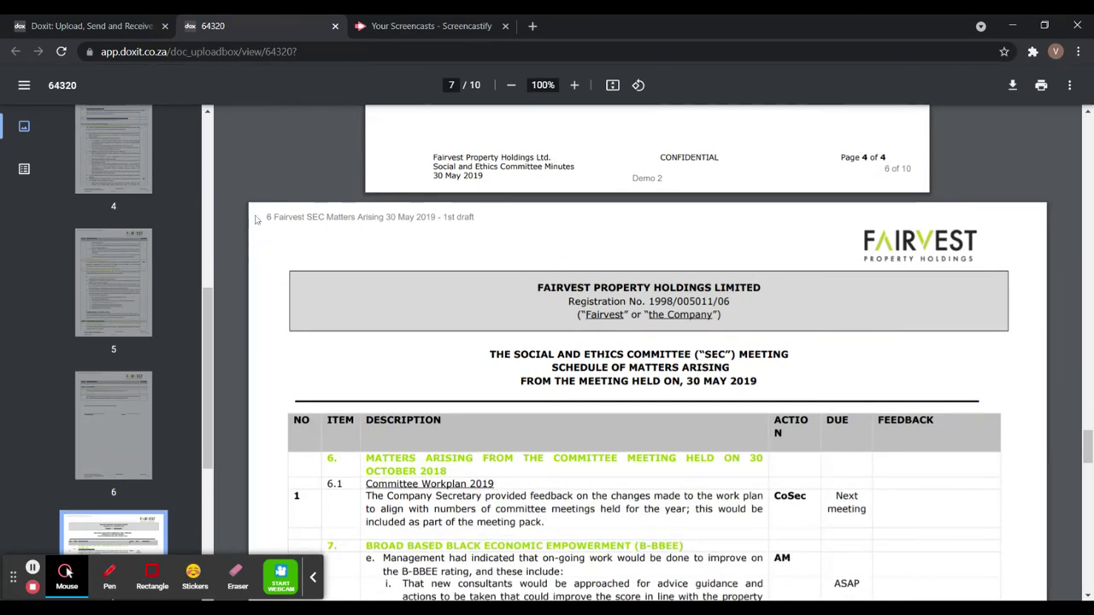
# - Expand the Boardpack bookmarks in the Demo 2 PDF to check the document names, and close its preview in the workspace
pyautogui.click(22, 171)
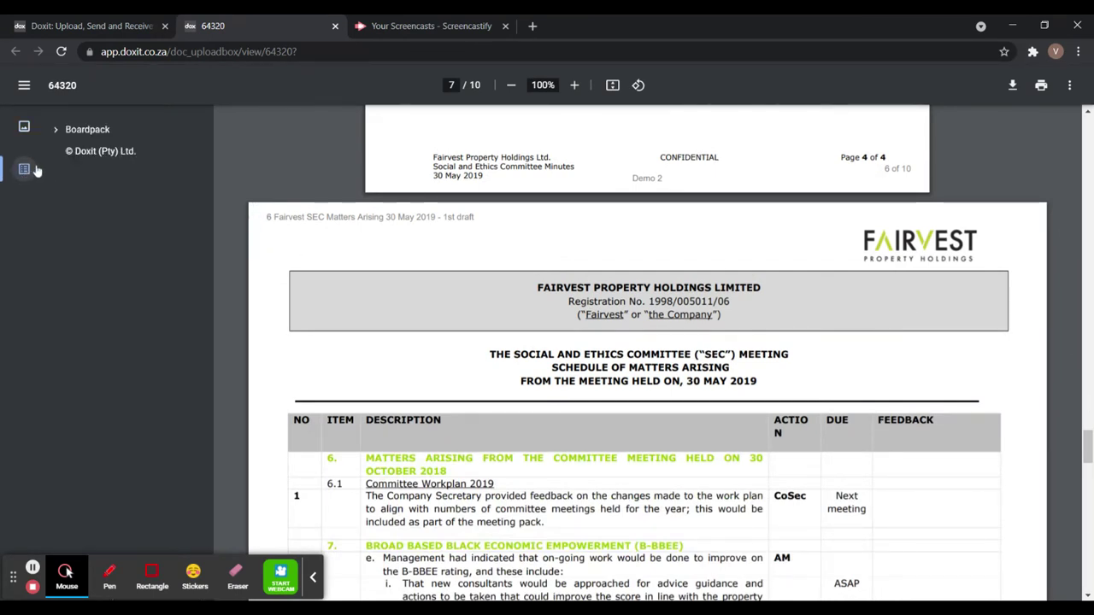
pyautogui.click(55, 129)
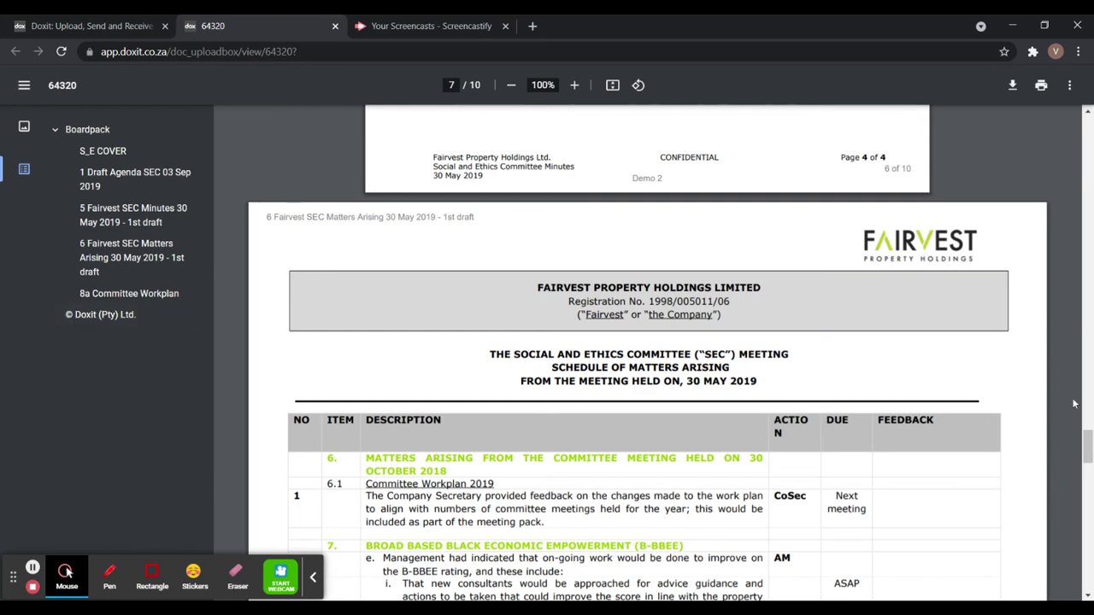
pyautogui.click(51, 25)
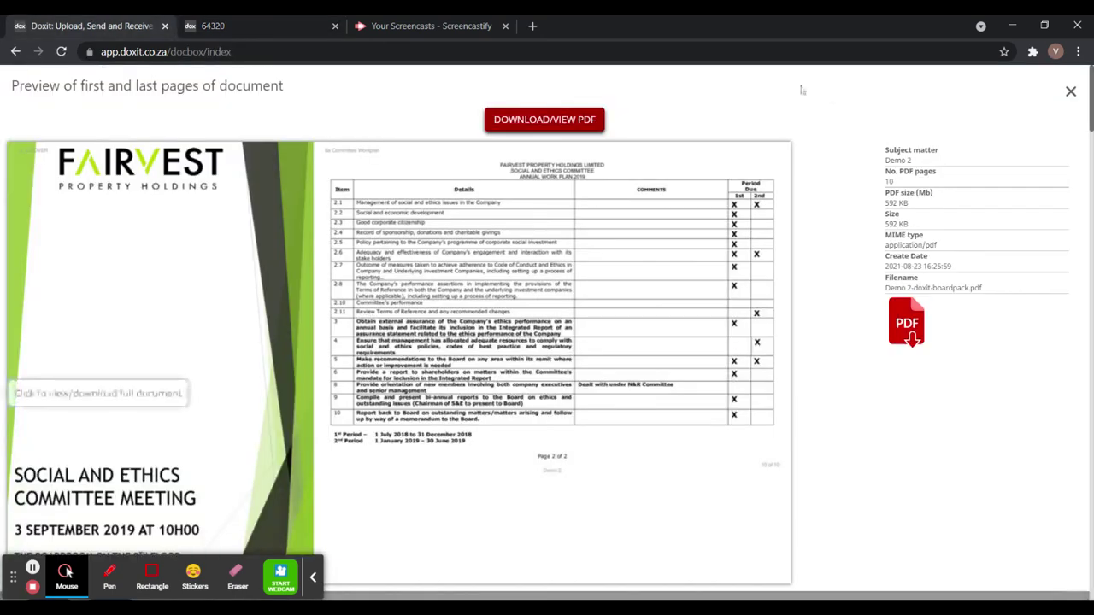
pyautogui.click(1068, 91)
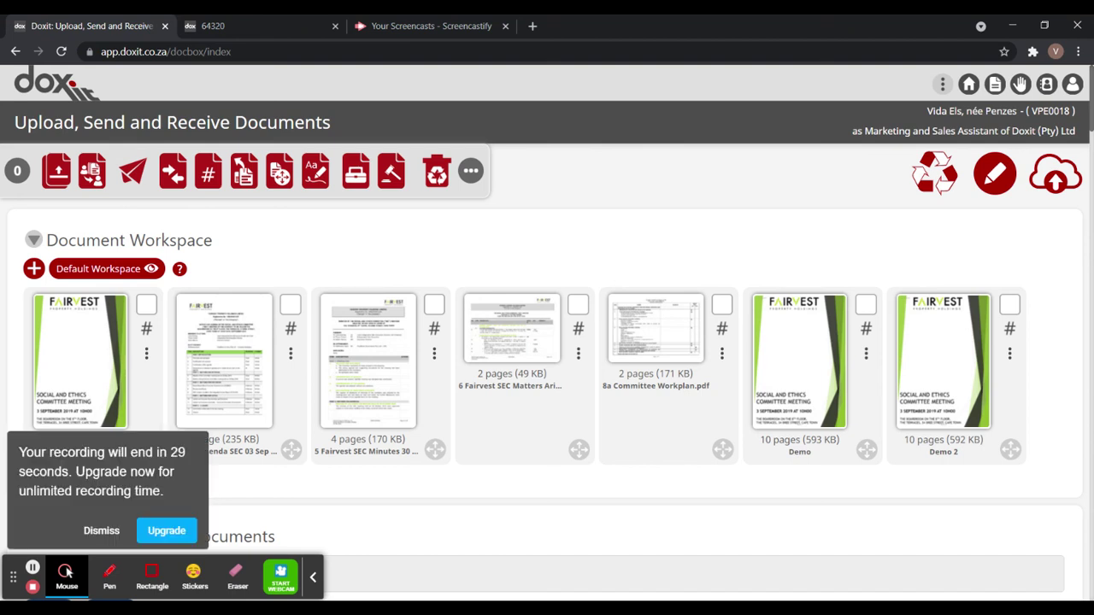
pyautogui.click(92, 530)
pyautogui.moveTo(397, 419)
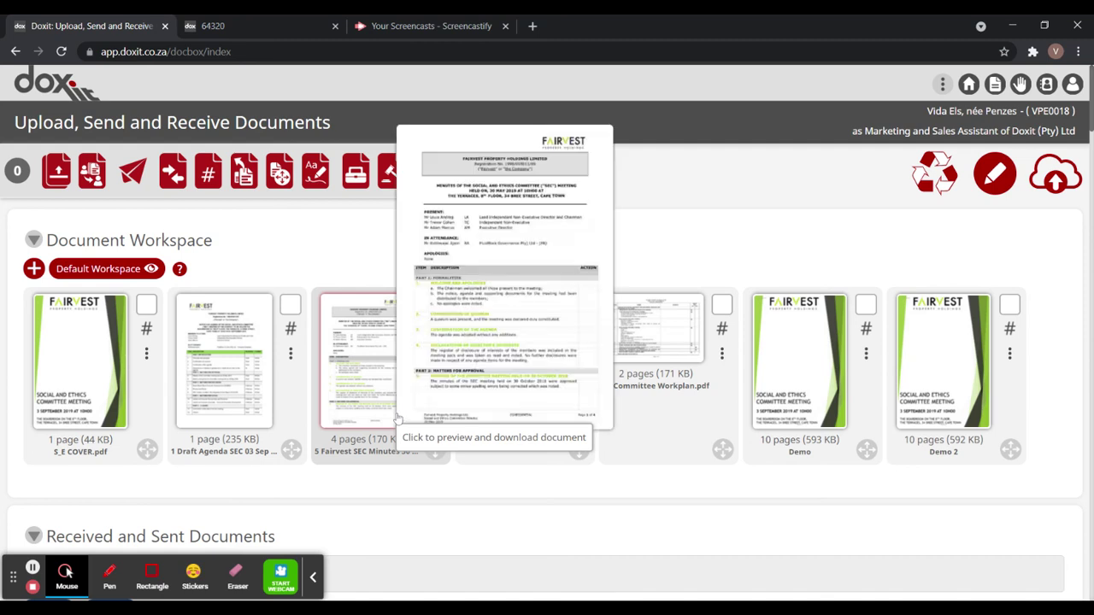